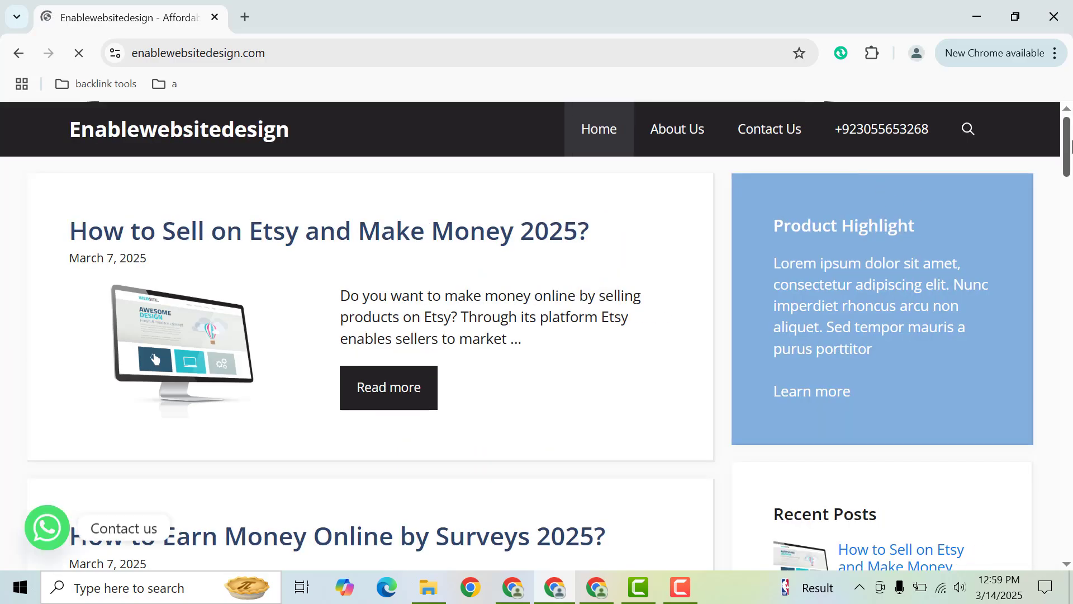
- Search the web for tumblr in a new tab, and open the Tumblr site in its own tab beside the Enablewebsitedesign tab
mouse_move(1067, 140)
left_mouse_down()
mouse_move(1066, 330)
mouse_move(1066, 134)
left_mouse_up()
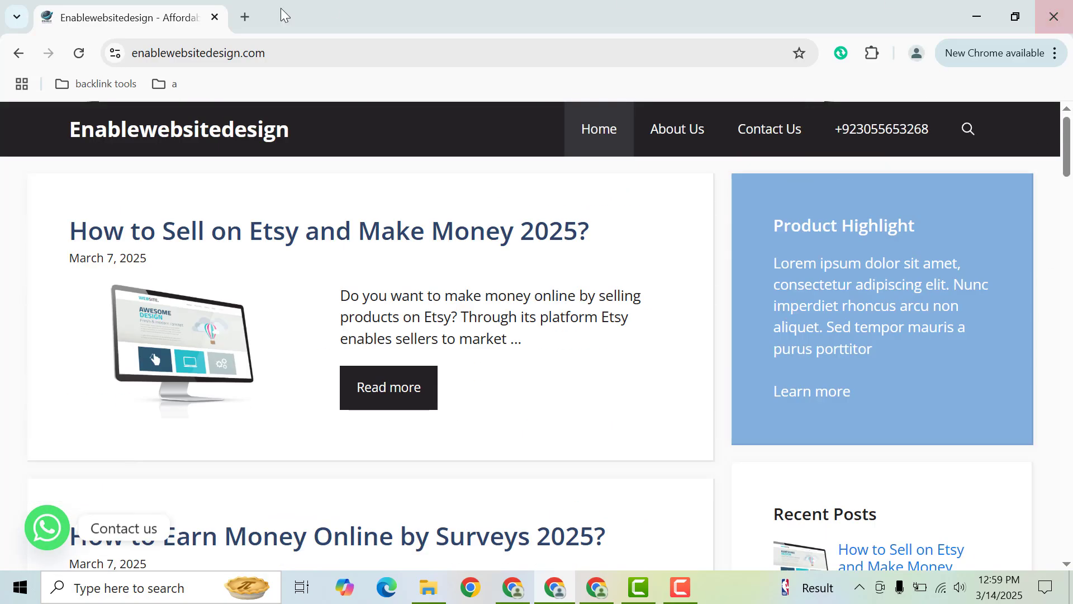
left_click(244, 16)
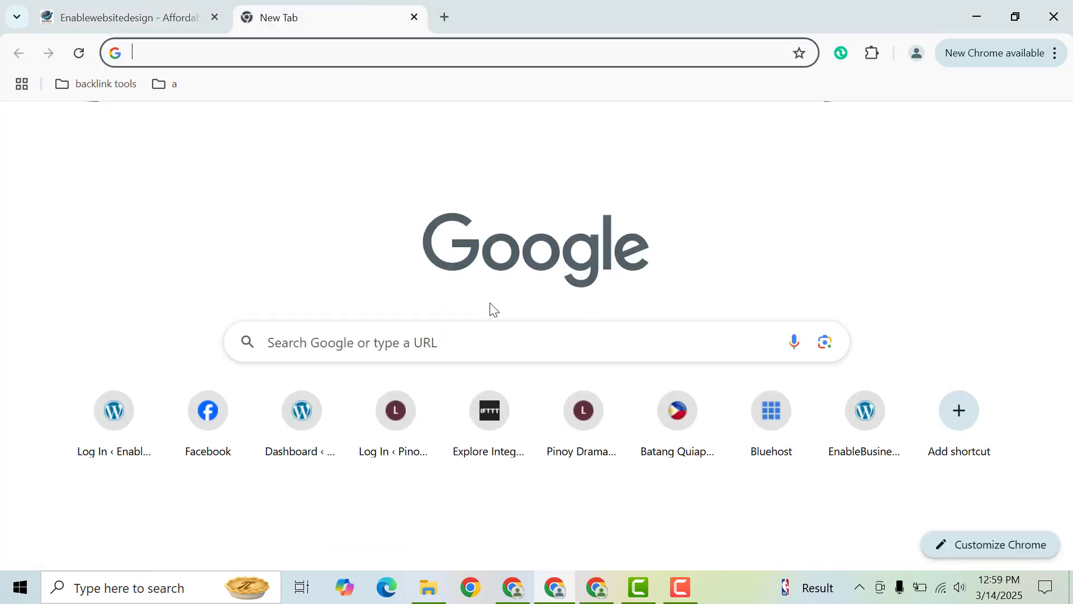
type("tu")
key("Delete")
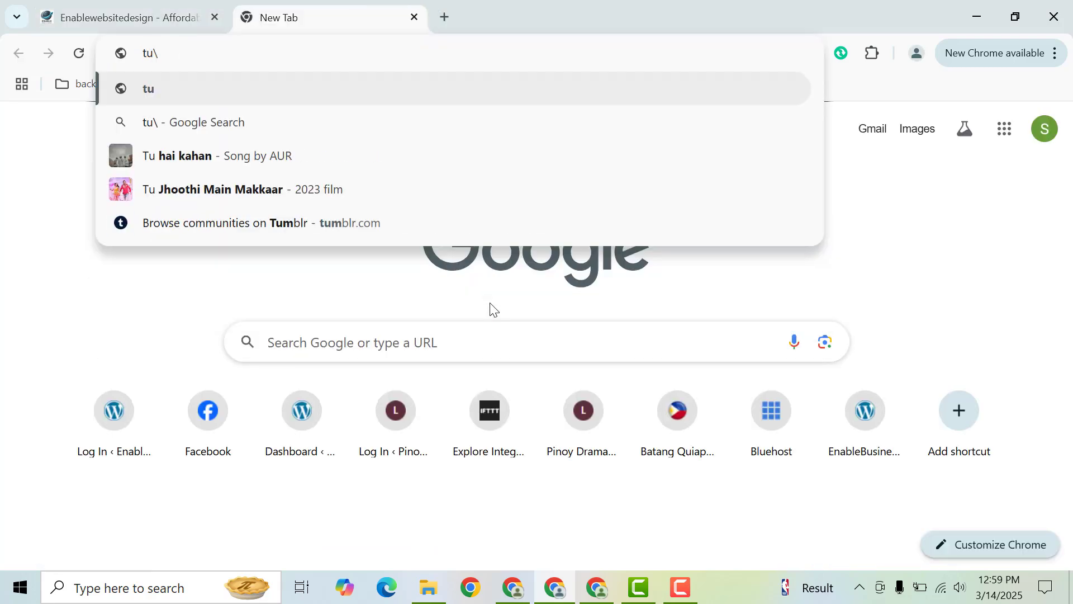
key("Down")
key("Return")
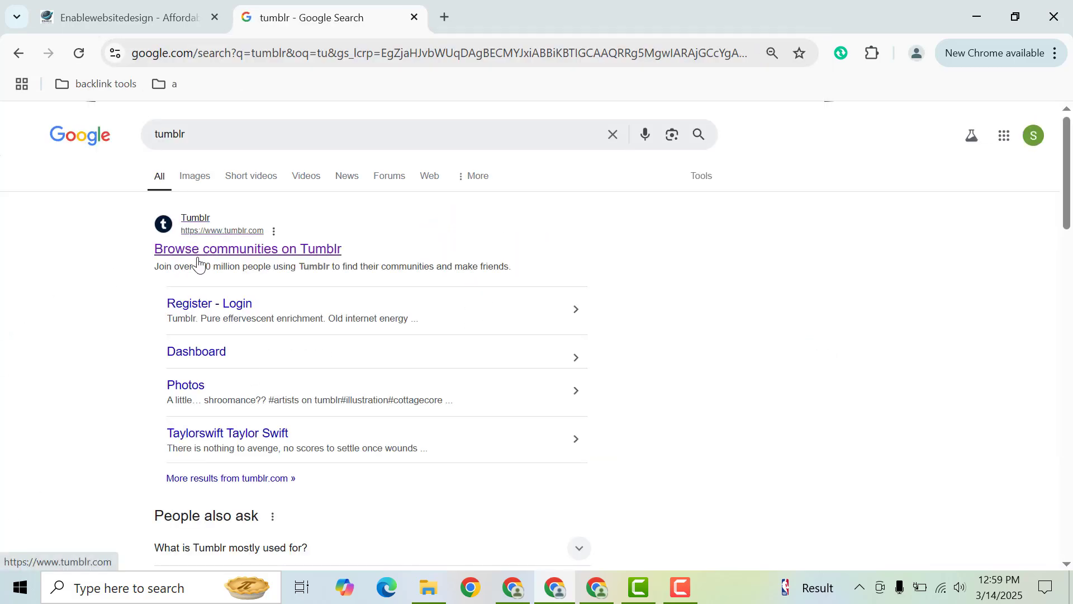
left_click(489, 3)
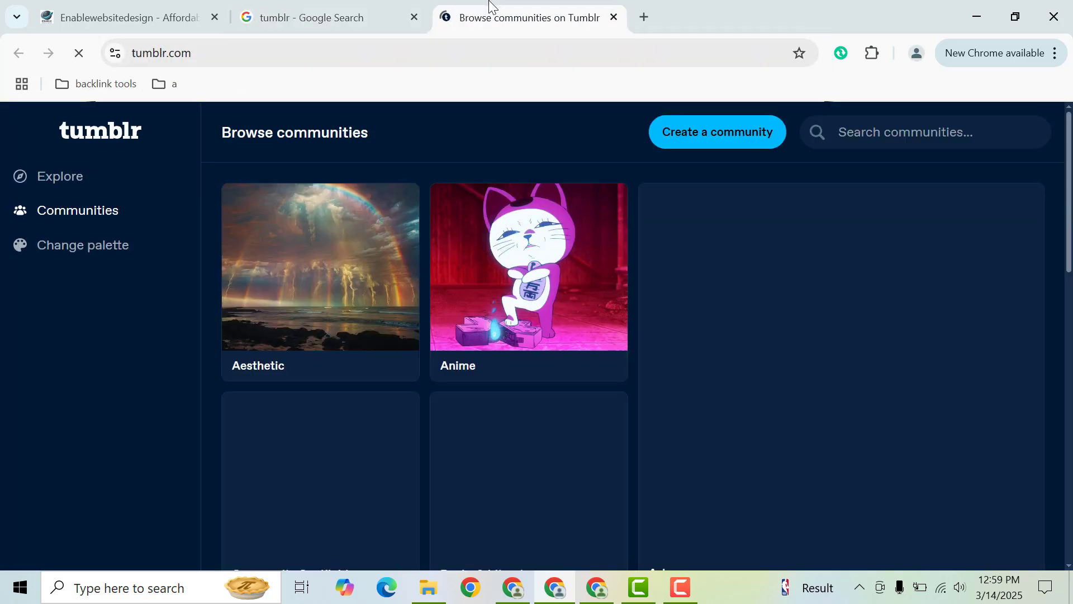
left_click_drag(489, 3, 319, 2)
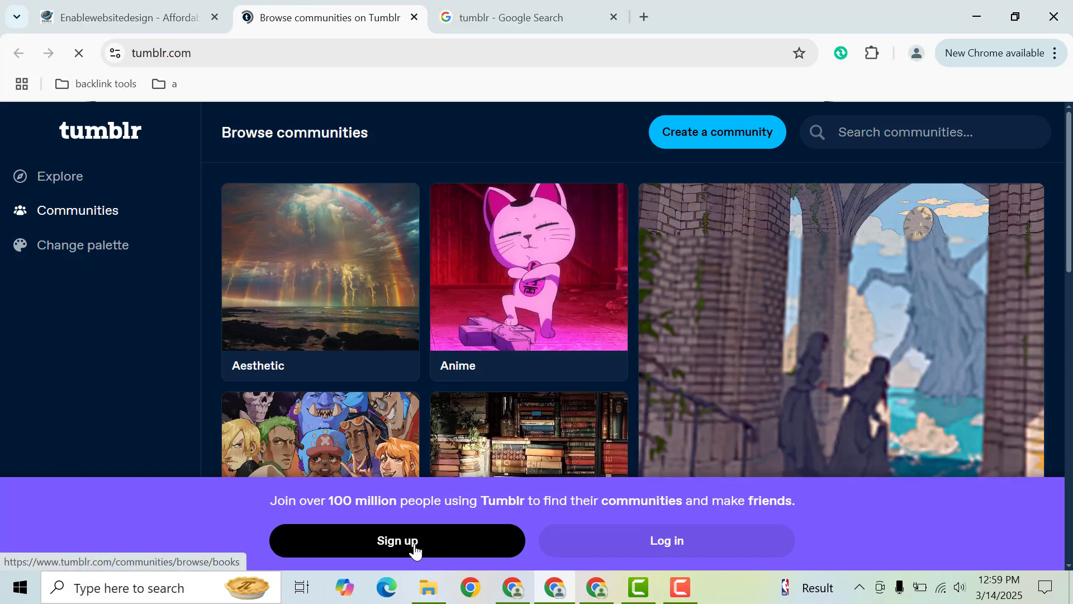
- Sign up for Tumblr with the first listed Google account and approve sharing its details with tumblr.com
left_click(391, 545)
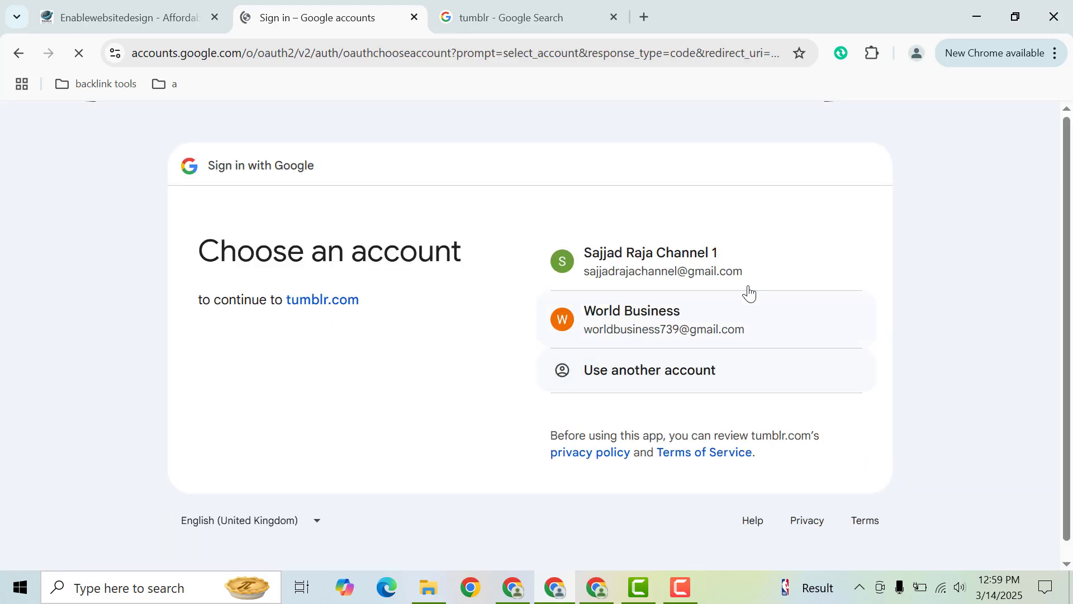
left_click(678, 266)
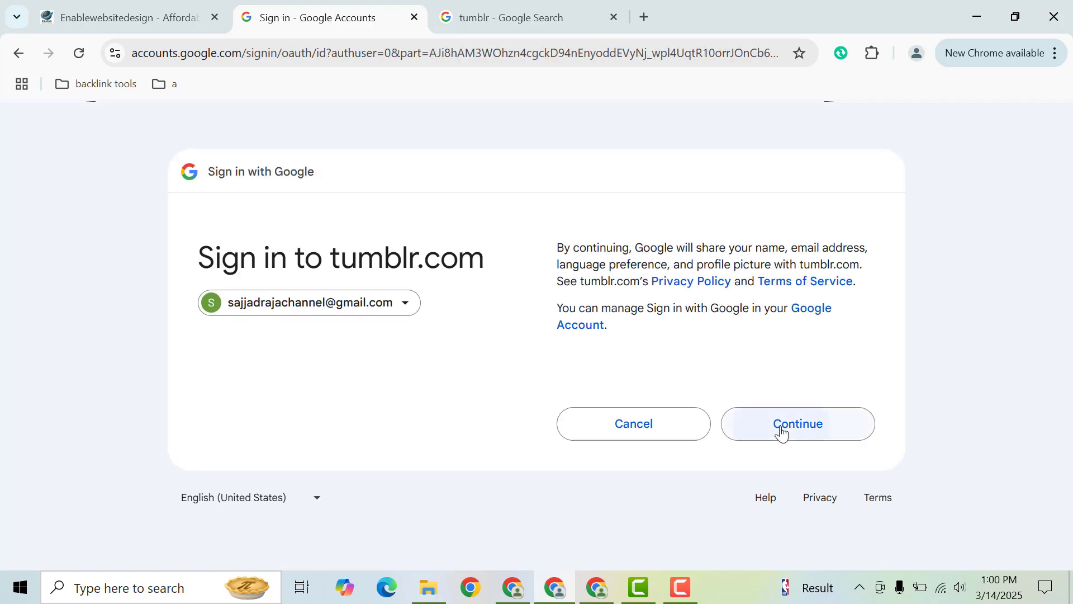
left_click(782, 433)
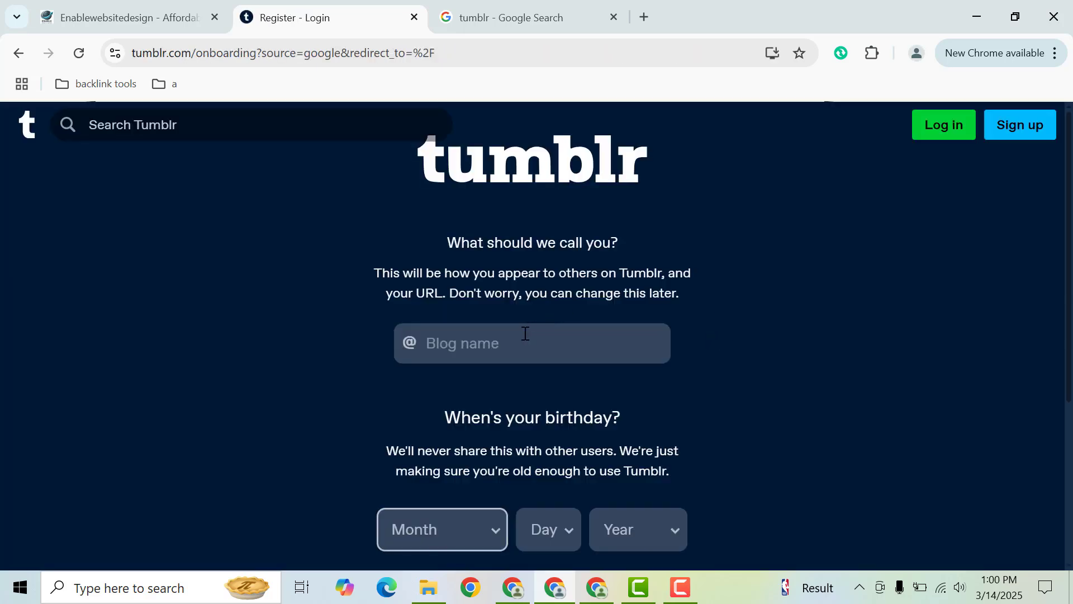
- Complete the Tumblr registration with the blog name enablewebsitedesign10 and the account holder's date of birth
left_click(525, 333)
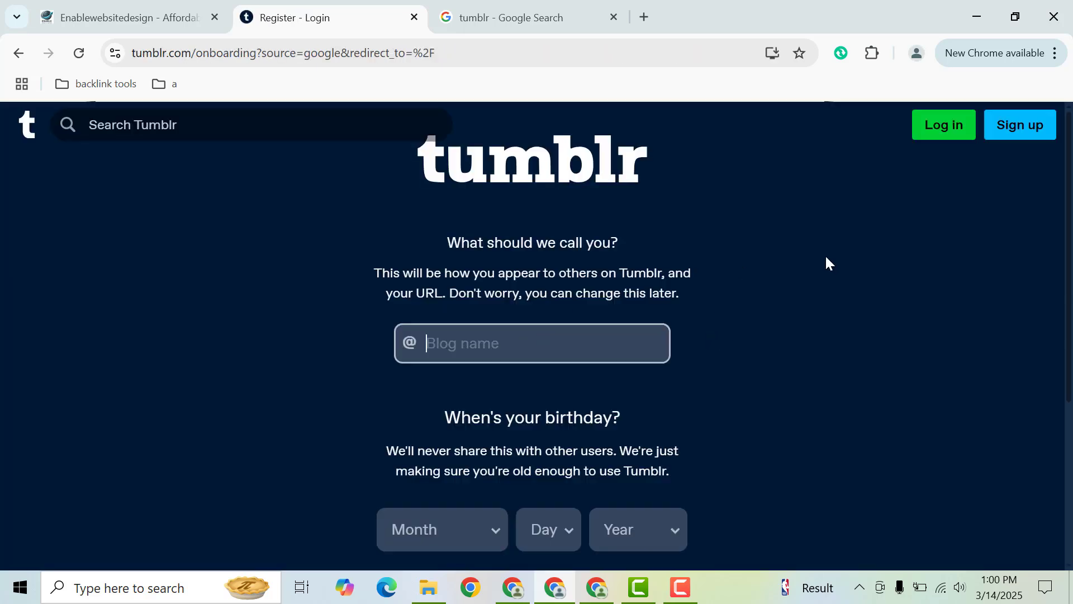
type("enablewebsitedesign10")
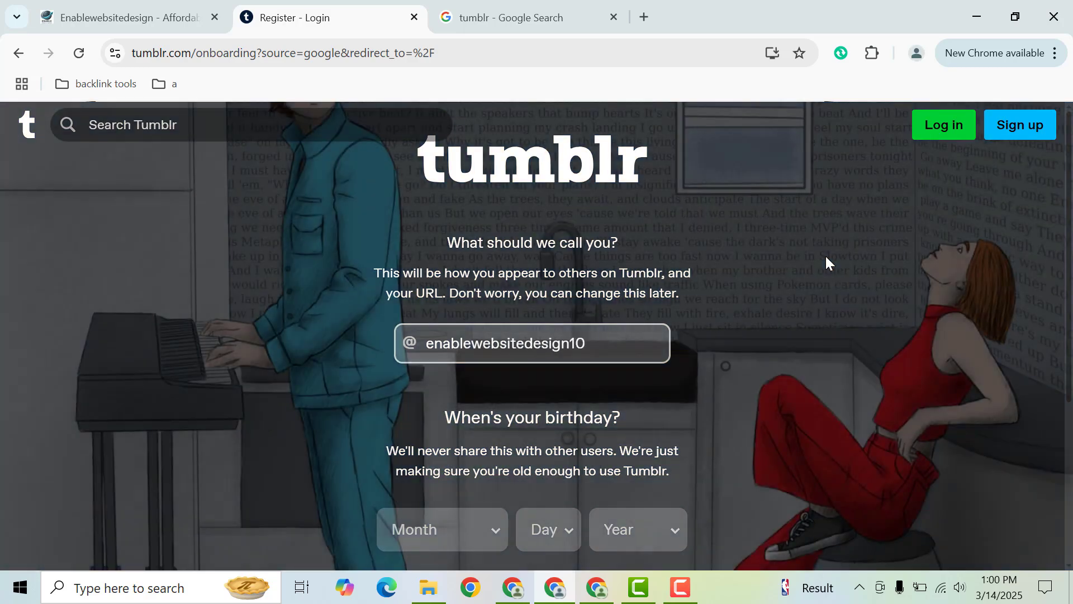
left_click(459, 525)
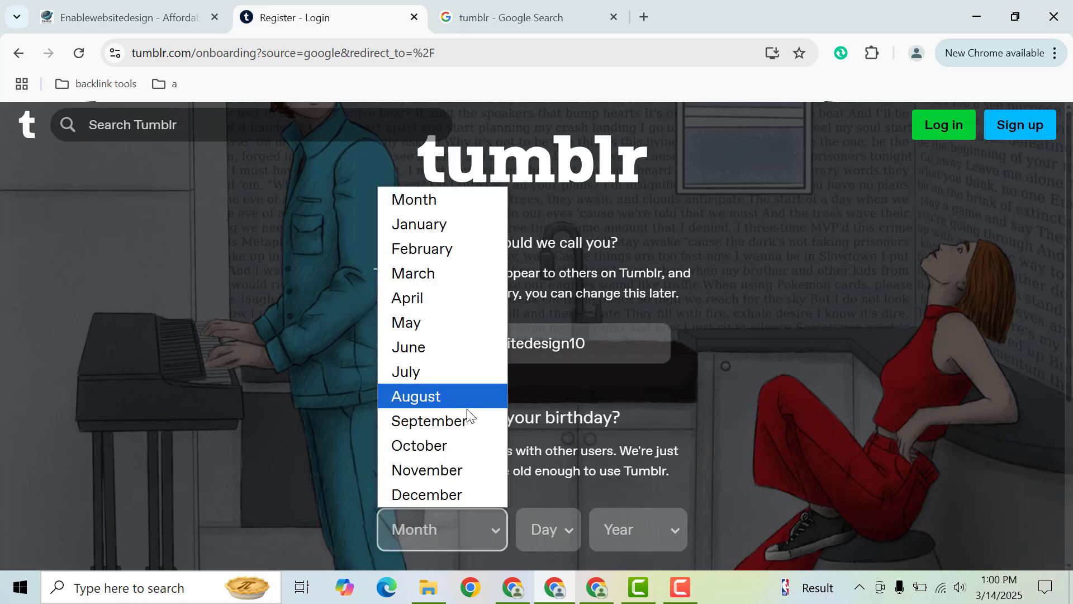
left_click(422, 398)
left_click(545, 529)
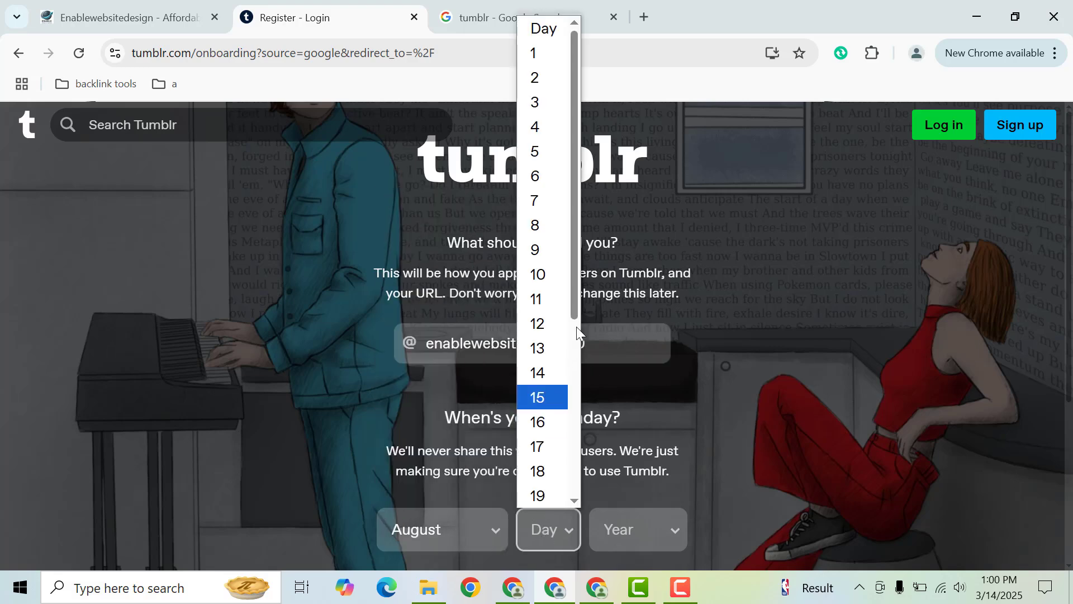
scroll(580, 307, "down", 5)
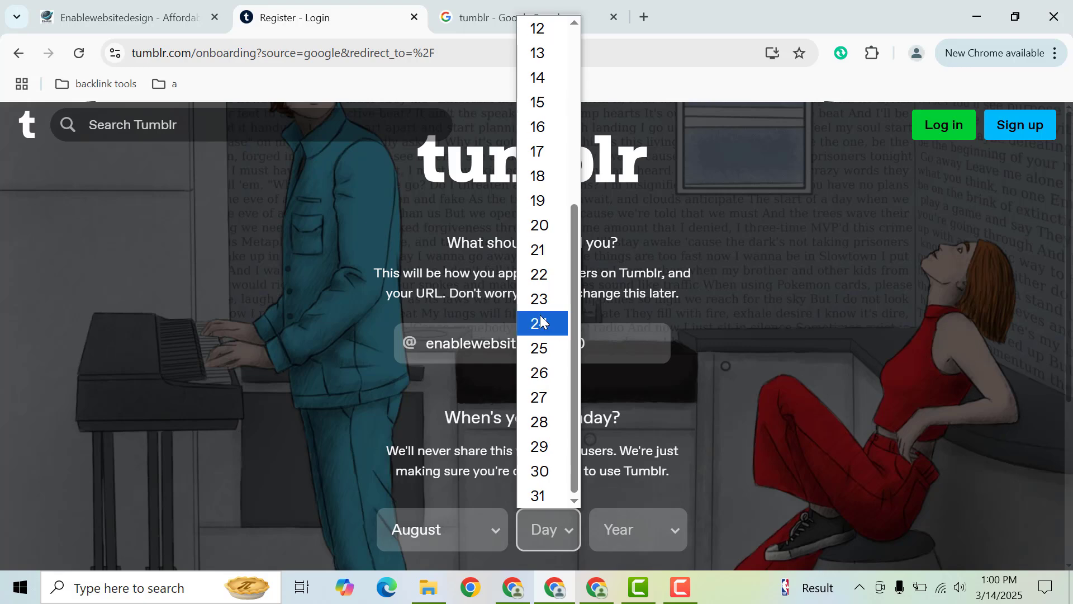
left_click(542, 319)
left_click(632, 543)
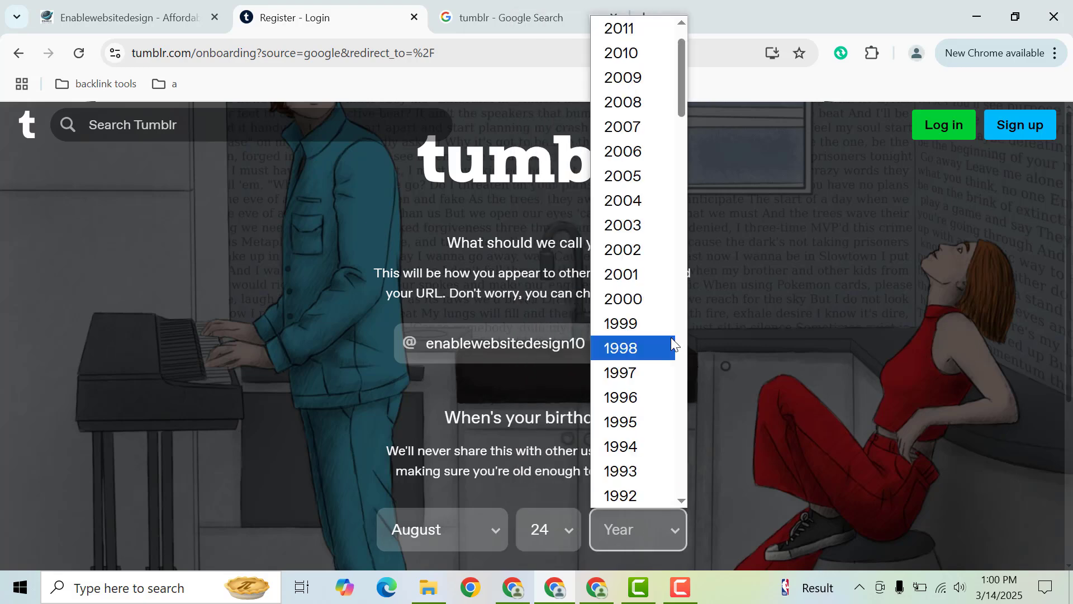
left_click(650, 346)
scroll(515, 471, "down", 3)
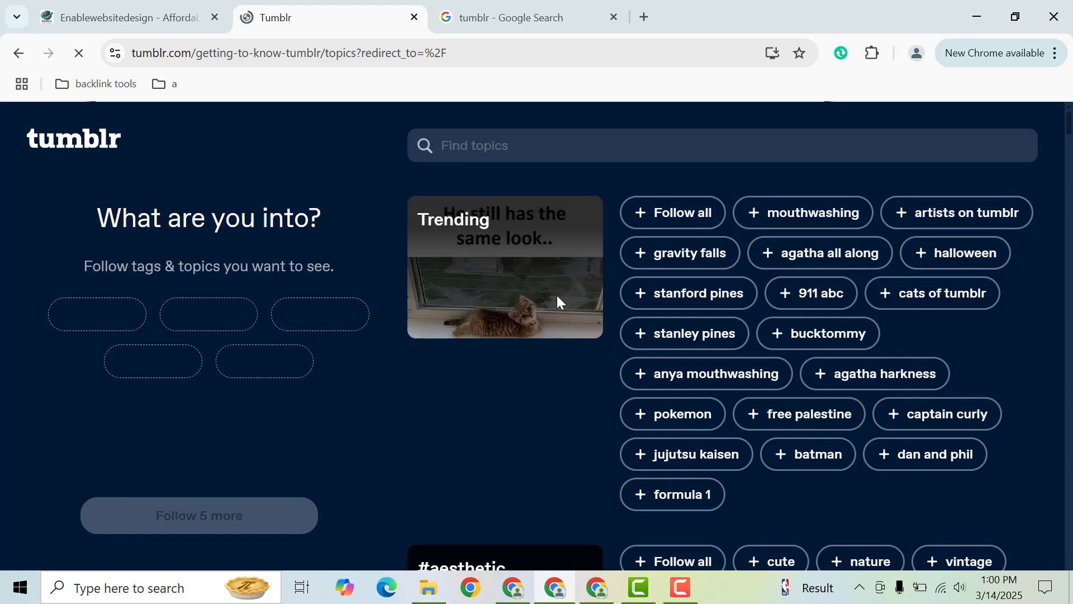
- Follow the trending topics stanley pines, bucktommy, agatha all along, free palestine and formula 1, and continue the onboarding
left_click(675, 346)
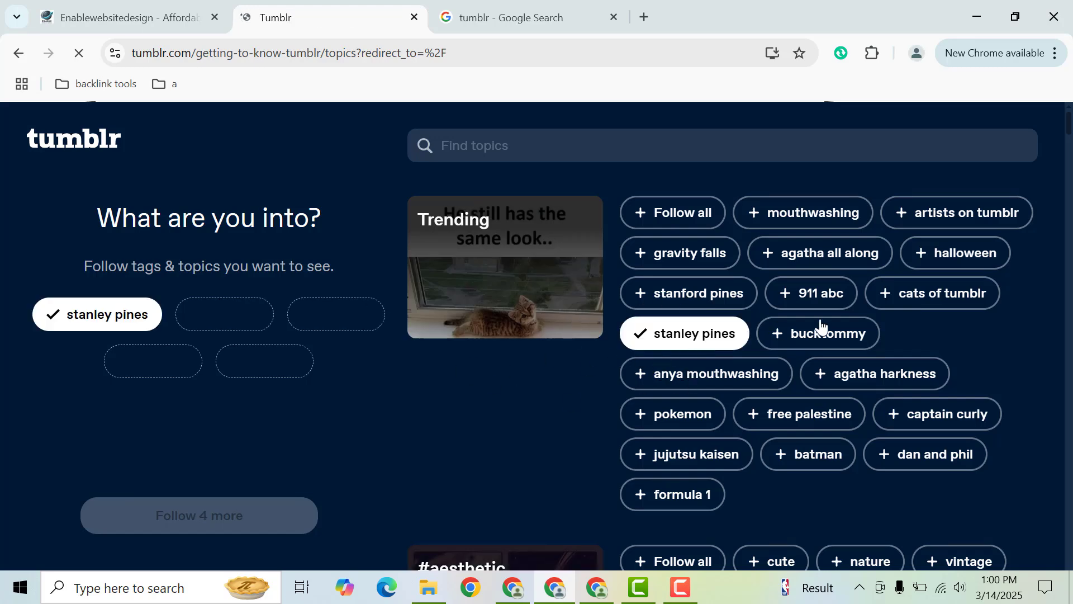
left_click(819, 331)
key("super")
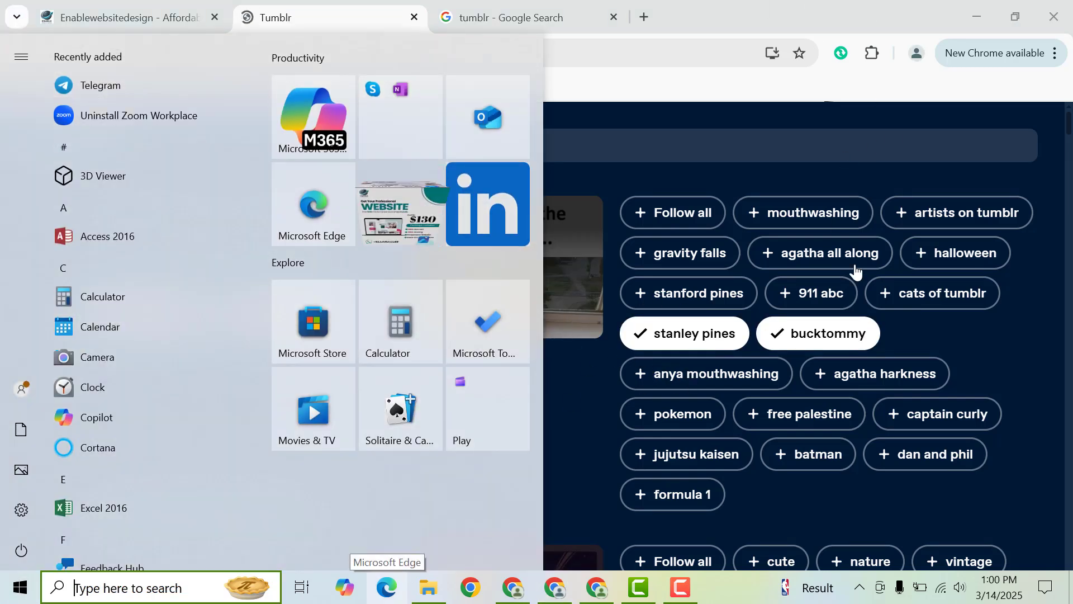
left_click(811, 260)
left_click(811, 261)
left_click(809, 415)
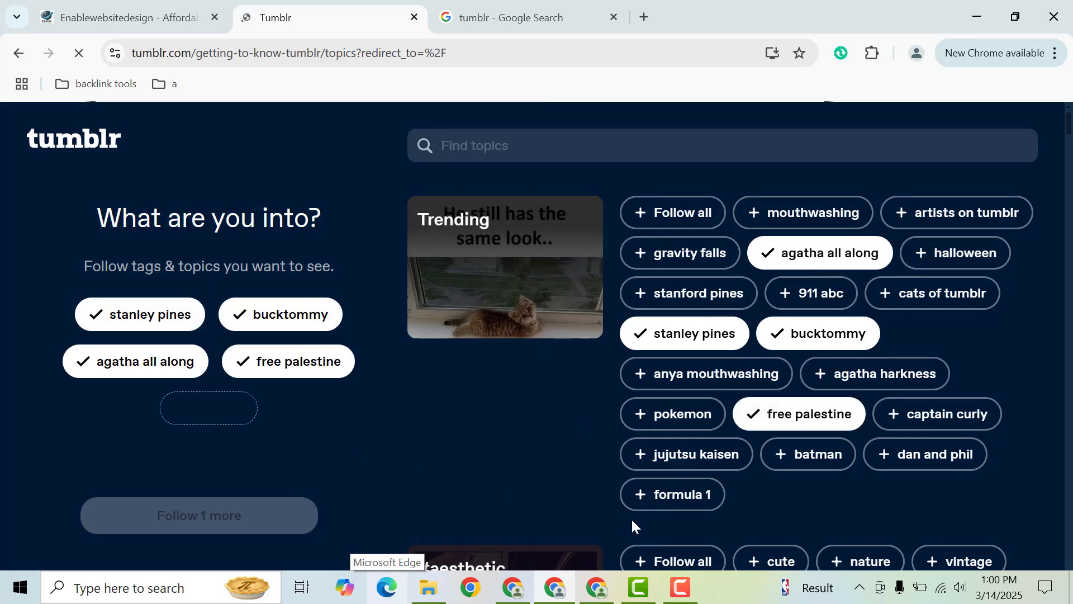
left_click(678, 501)
left_click(285, 519)
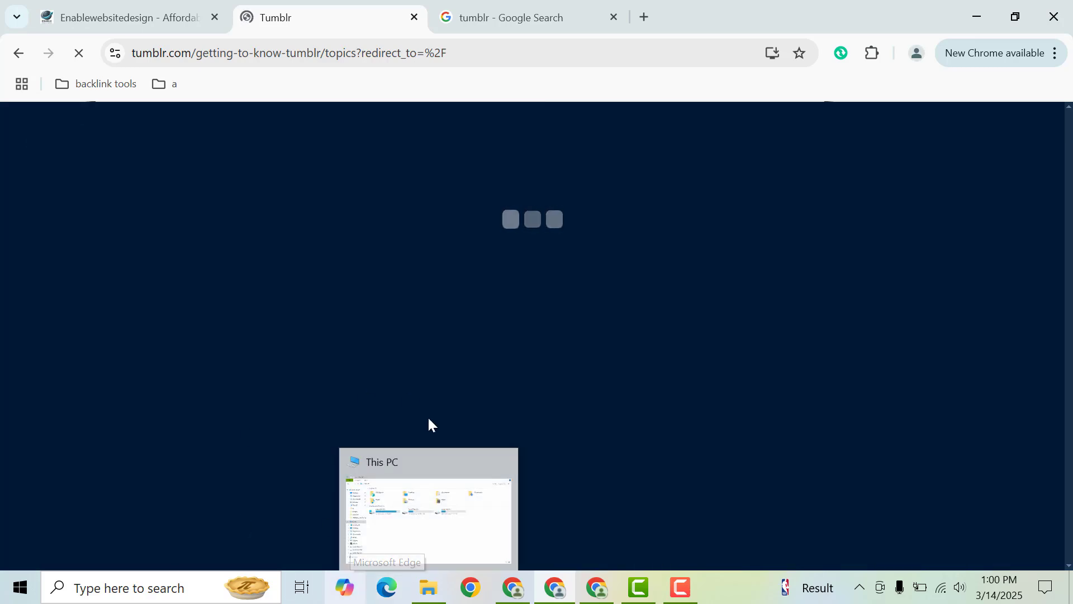
- Return to the Tumblr onboarding window and follow the emotionalshock blog
left_click(428, 514)
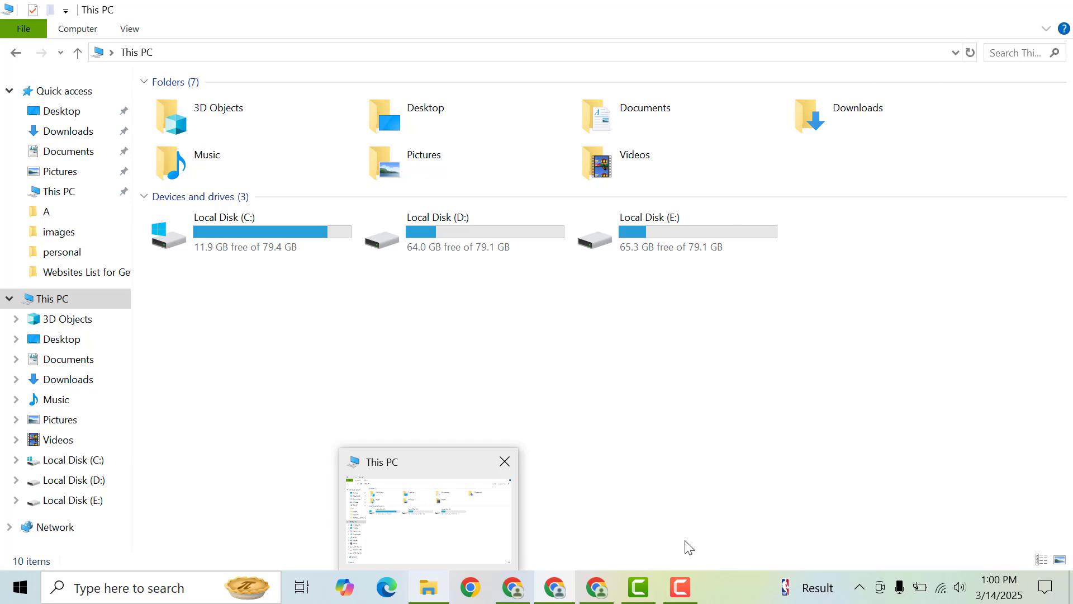
left_click(555, 591)
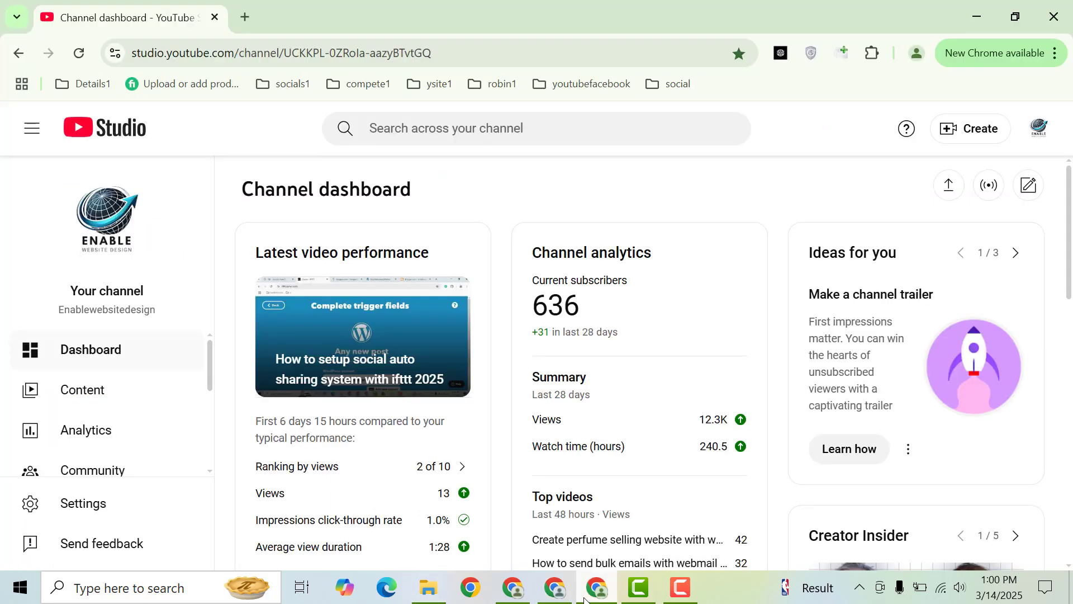
left_click(555, 591)
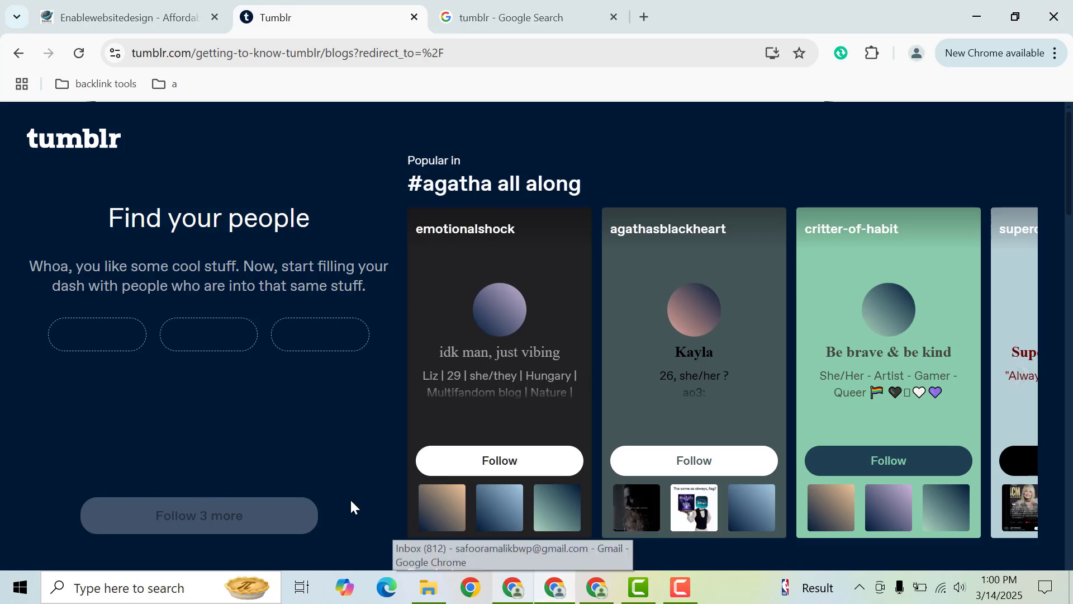
left_click(480, 469)
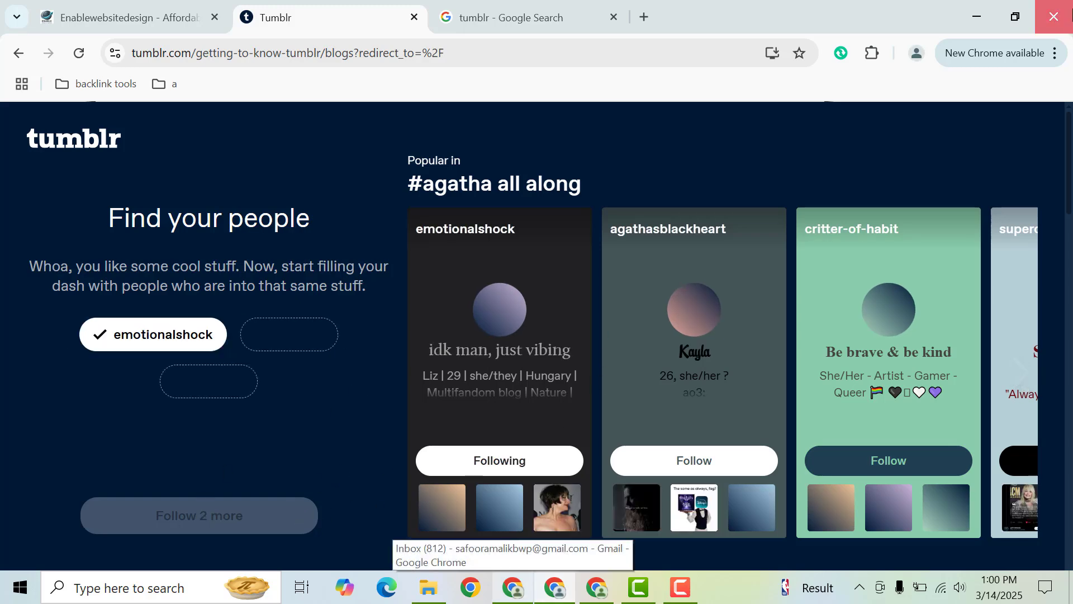
- Close the Tumblr browser window and open a new window under the other Chrome profile
left_click(1053, 16)
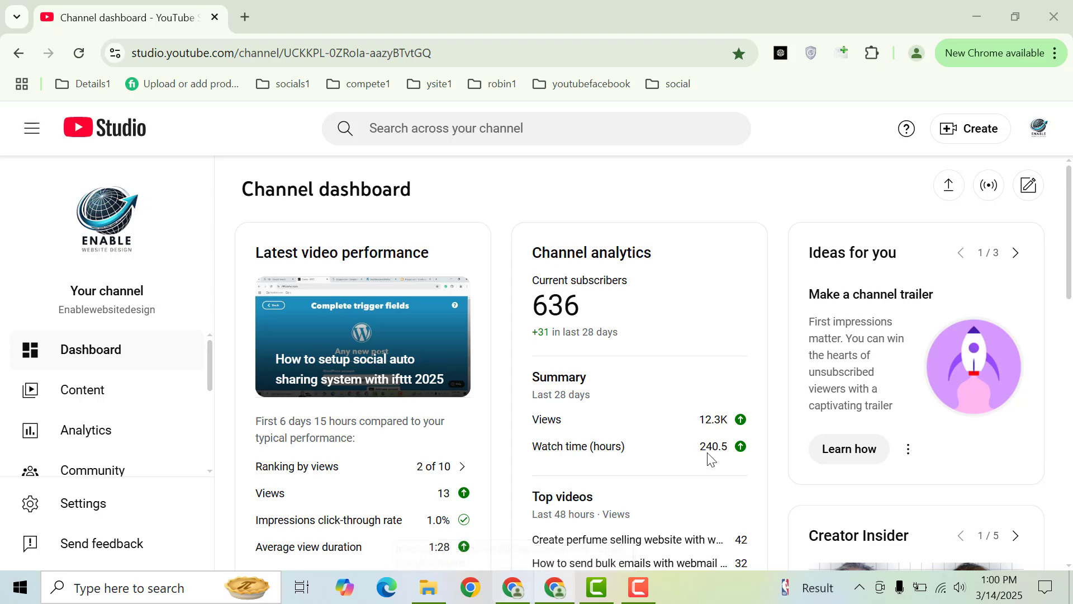
left_click(917, 53)
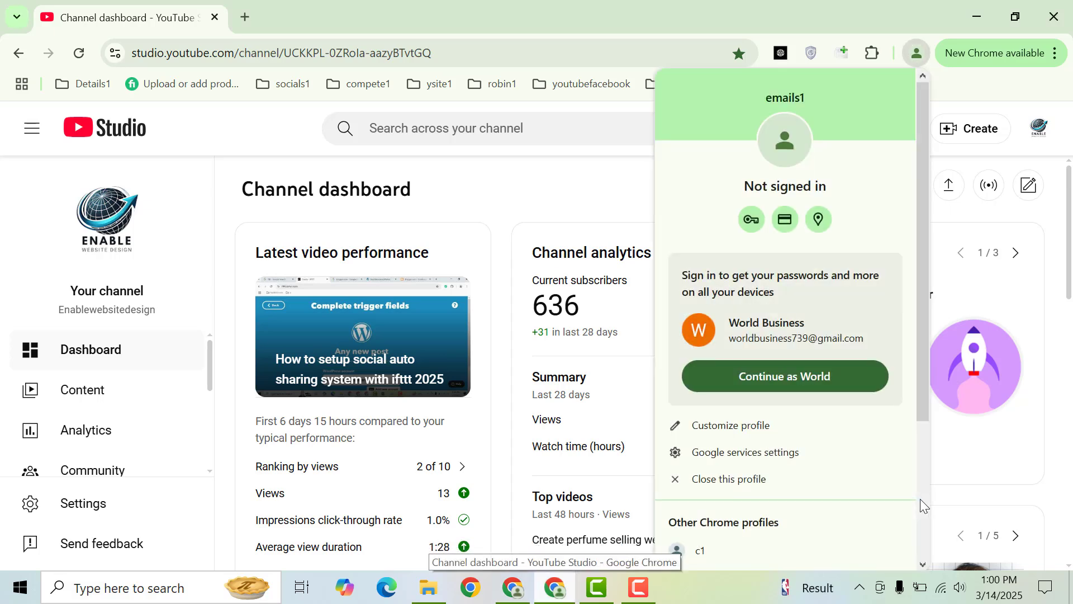
left_click(920, 498)
left_click(717, 342)
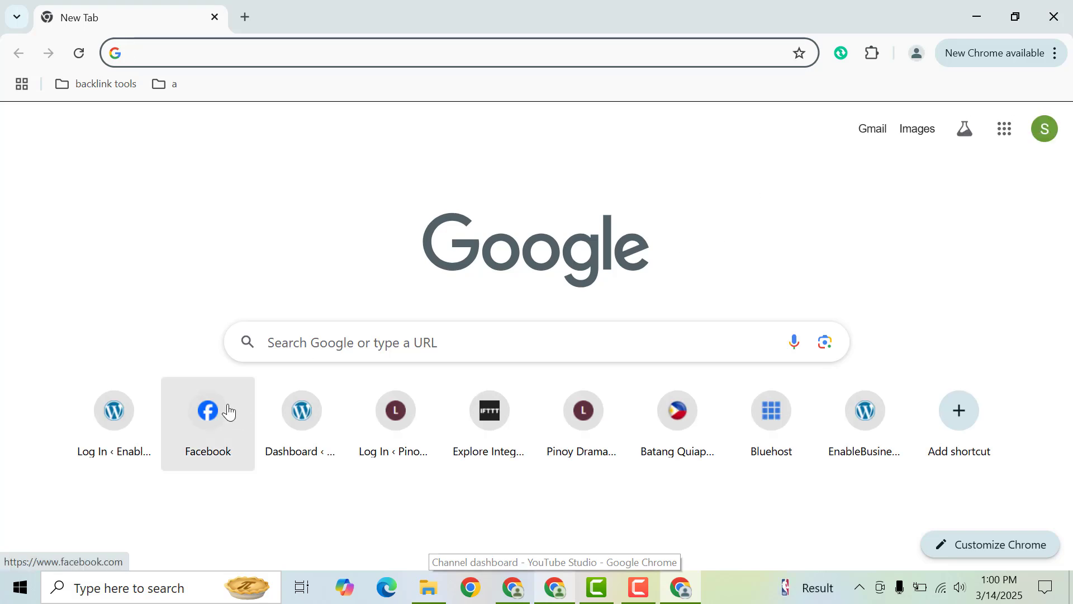
- Open Tumblr again from the address suggestions for tumblr and dismiss the communities tip on the dashboard
type("tumblr")
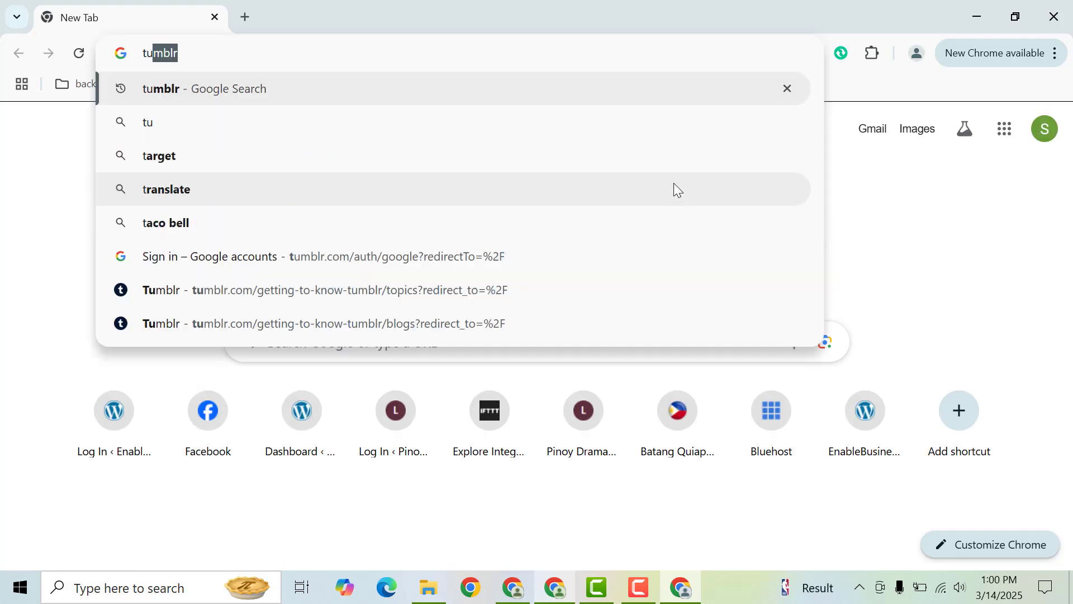
key("Up")
key("Up")
key("Up")
key("Down")
key("Down")
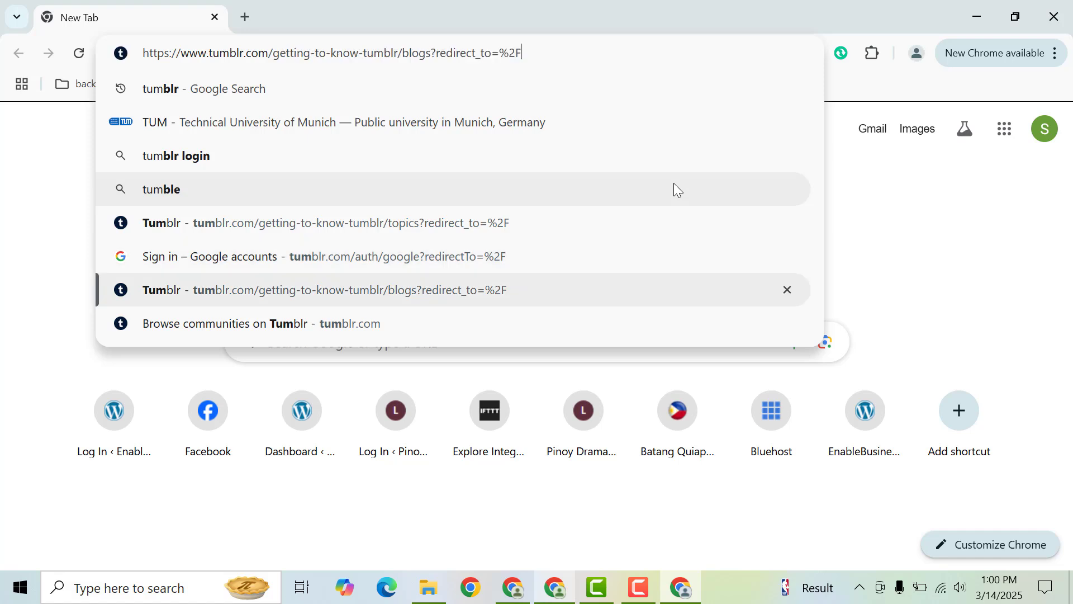
key("Return")
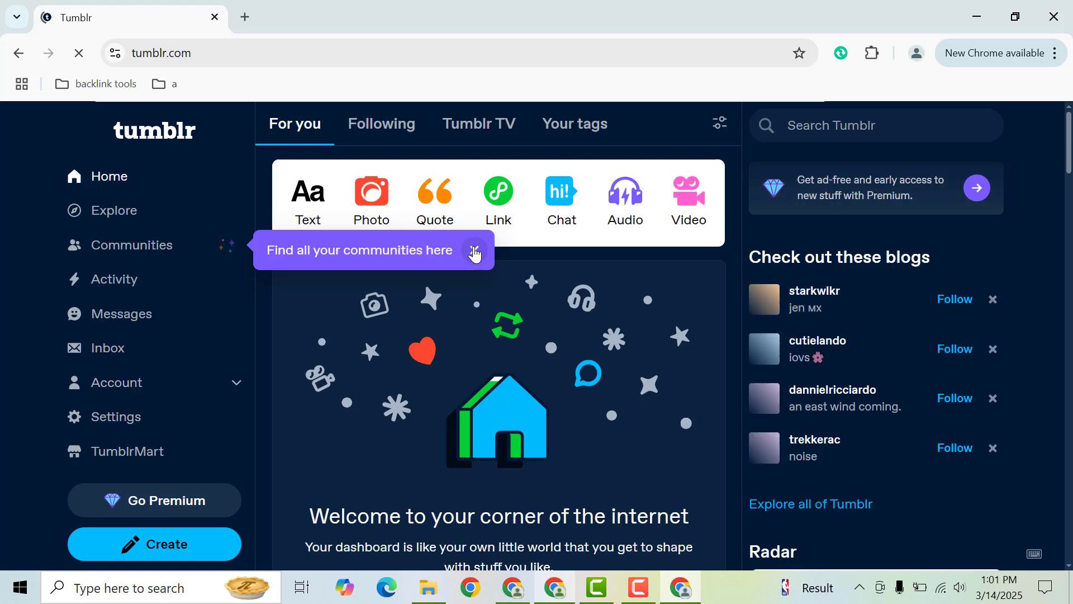
left_click(475, 252)
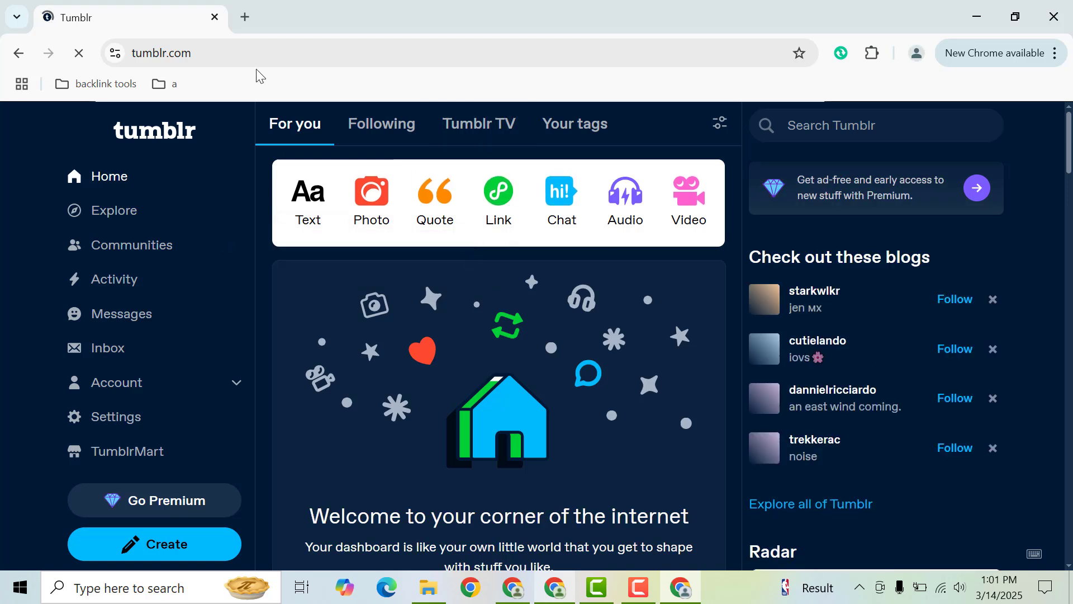
- Search the web for integrately in a new tab and open its Pricing page in a separate tab
left_click(244, 16)
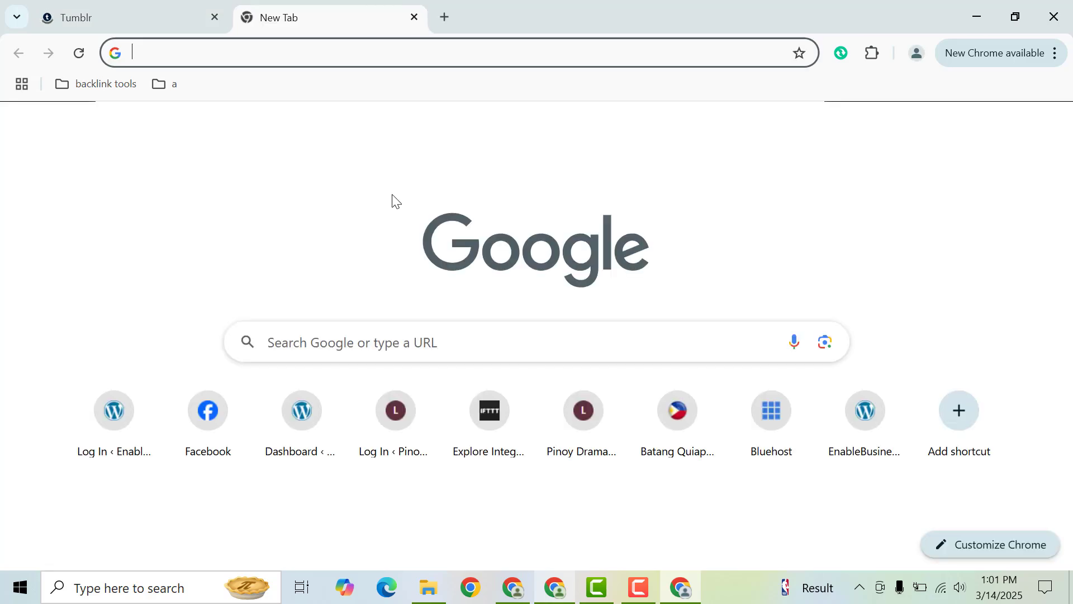
type("inte")
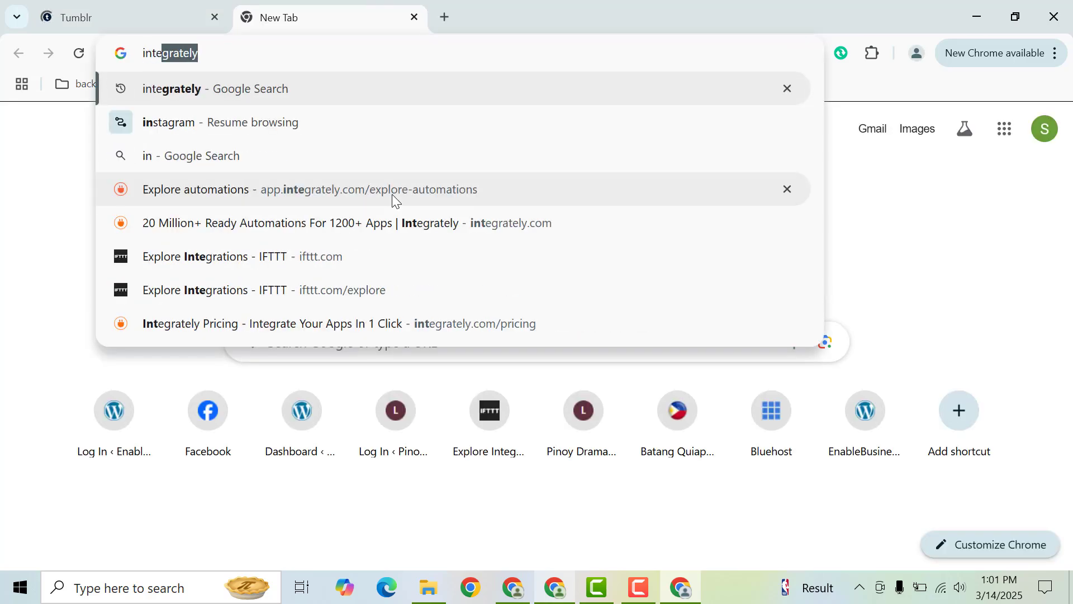
key("Return")
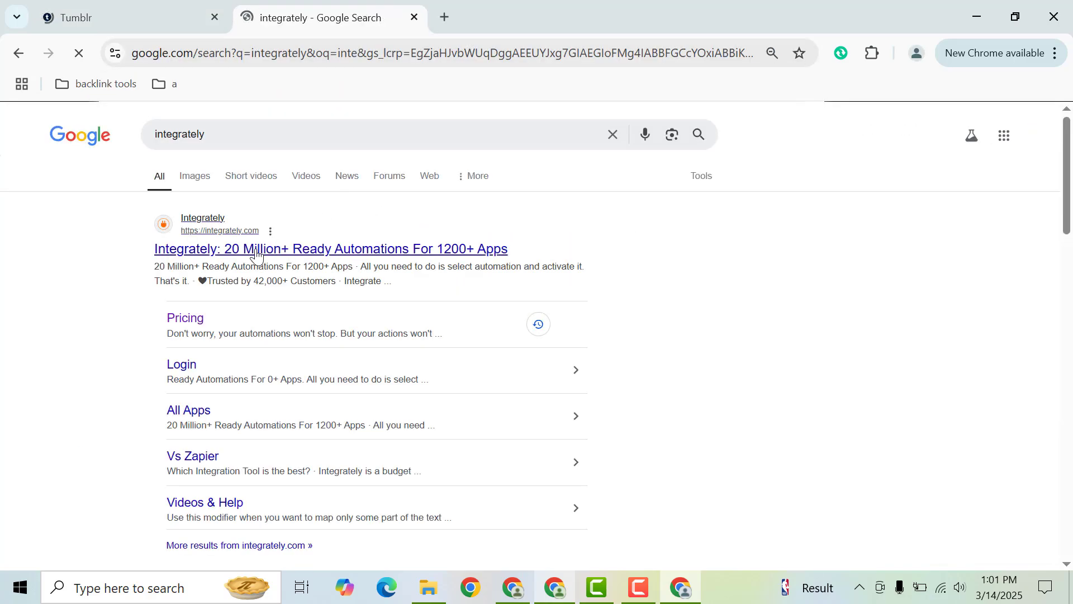
left_click(572, 7)
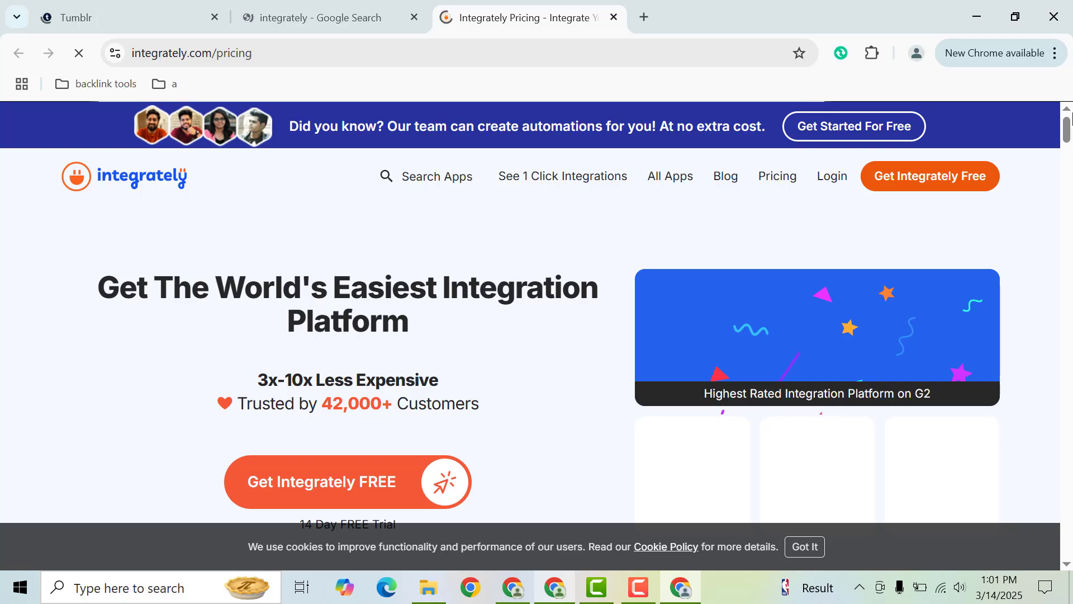
- Log in to Integrately through Google using the channel's Google account
left_click_drag(1070, 138, 1068, 114)
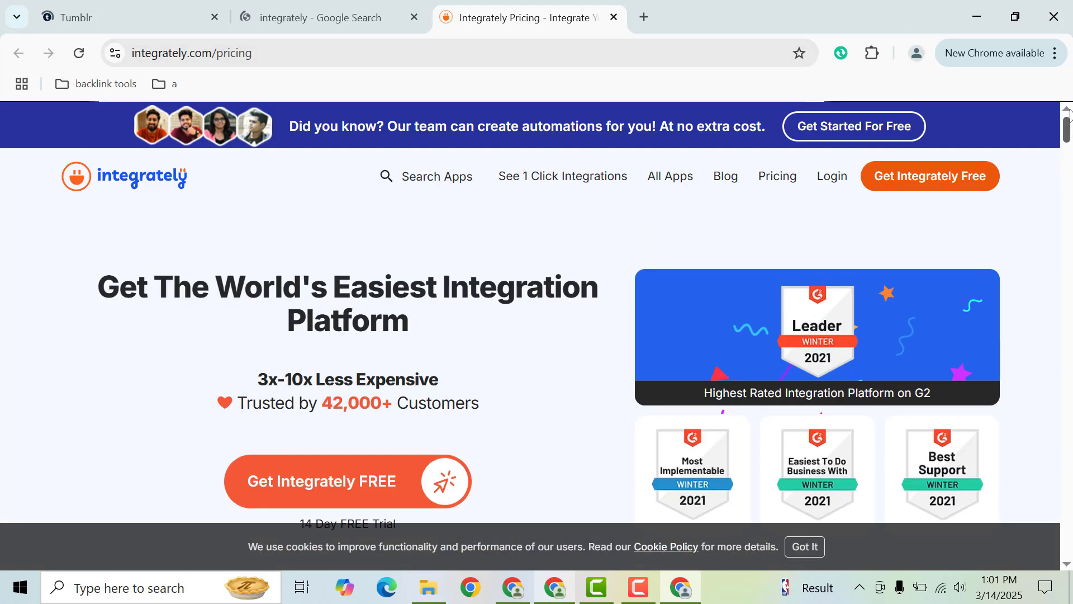
left_click(832, 179)
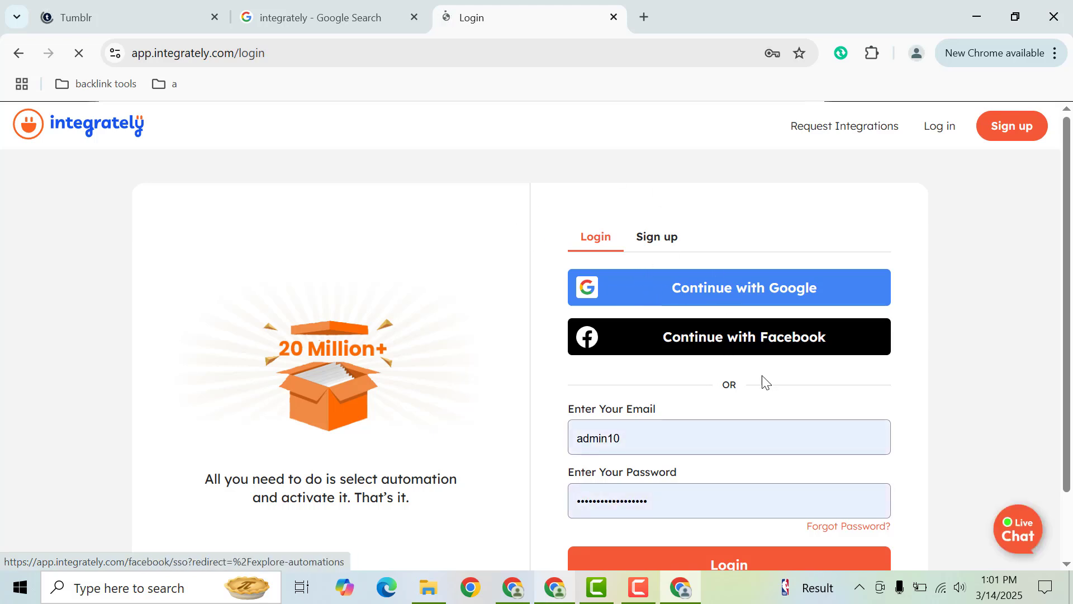
left_click(745, 287)
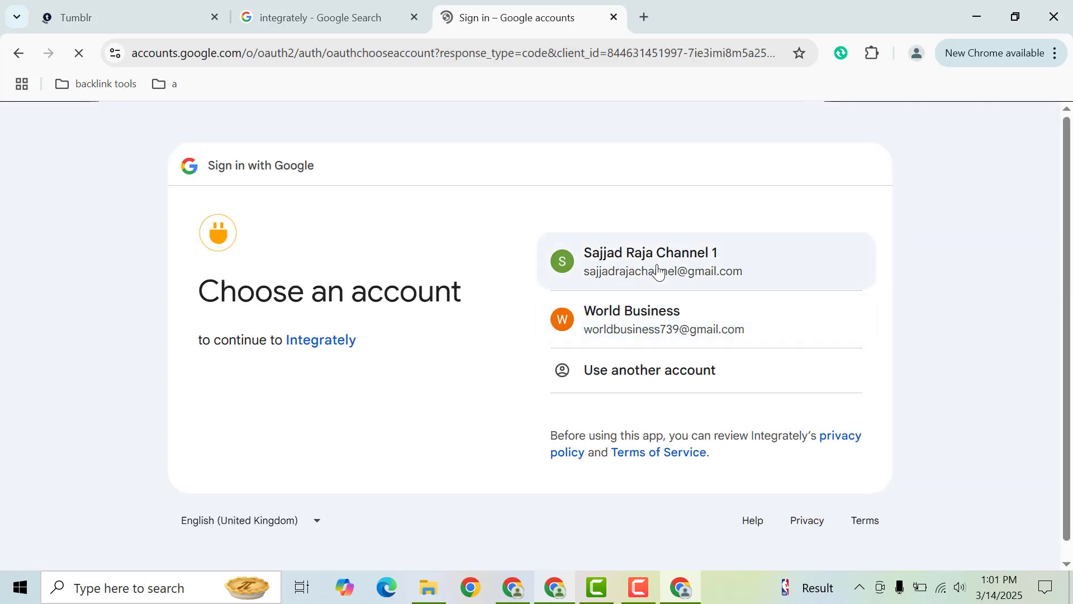
left_click(718, 271)
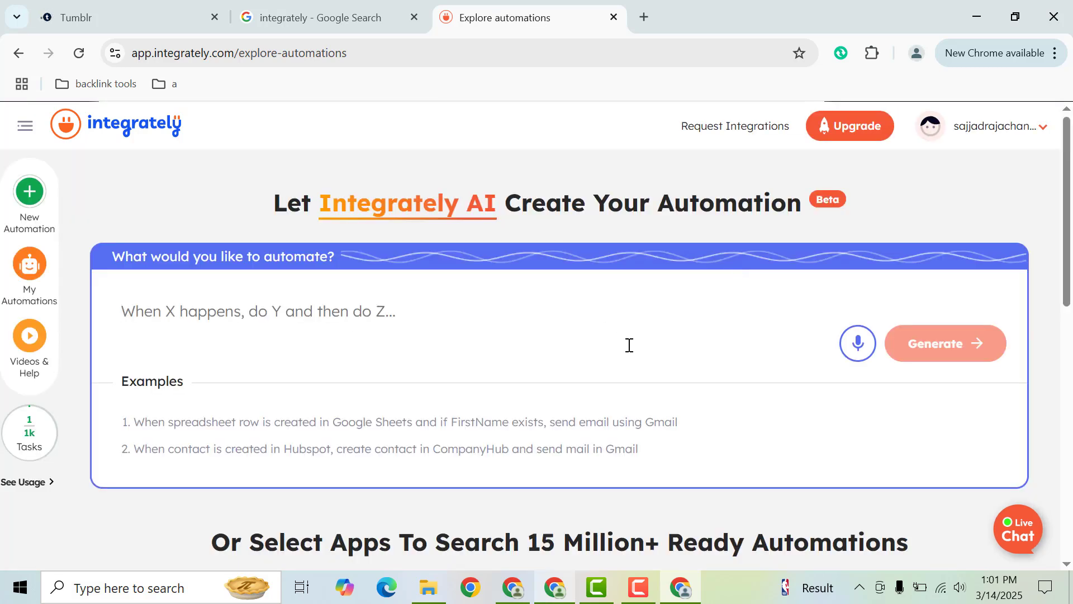
- Generate an AI automation from the description "when wordpress post updated, then create post tumblr"
type("W")
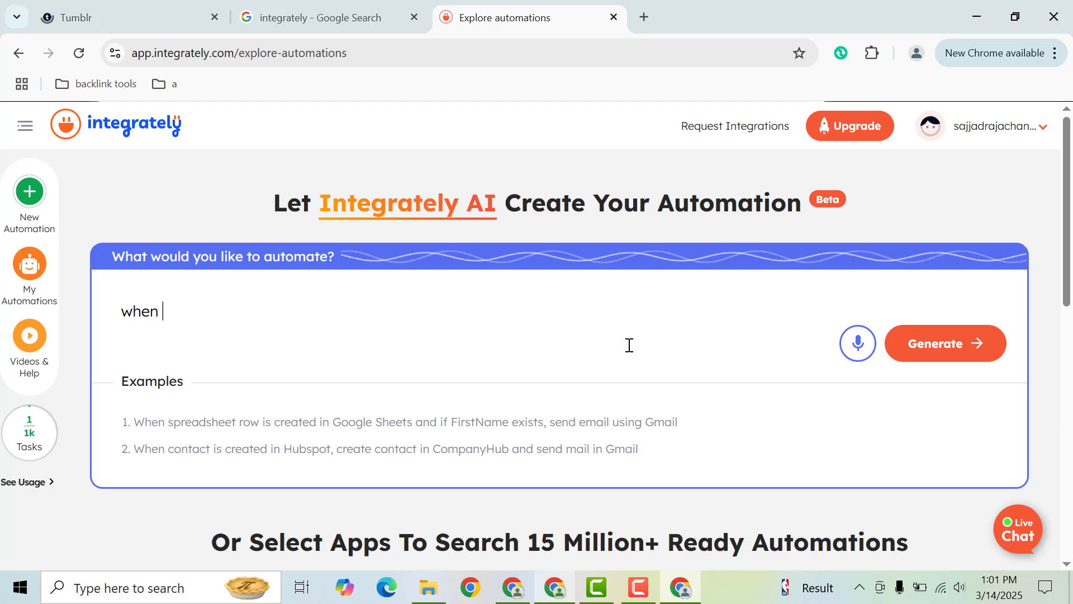
type("hen wordpress post updated, then create post tumblr")
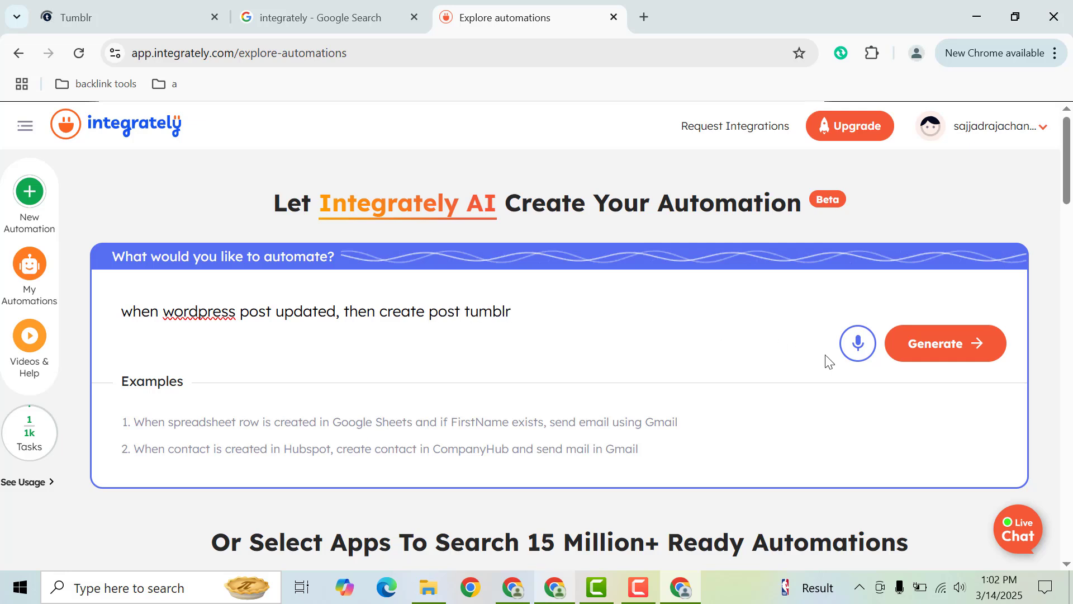
left_click(917, 343)
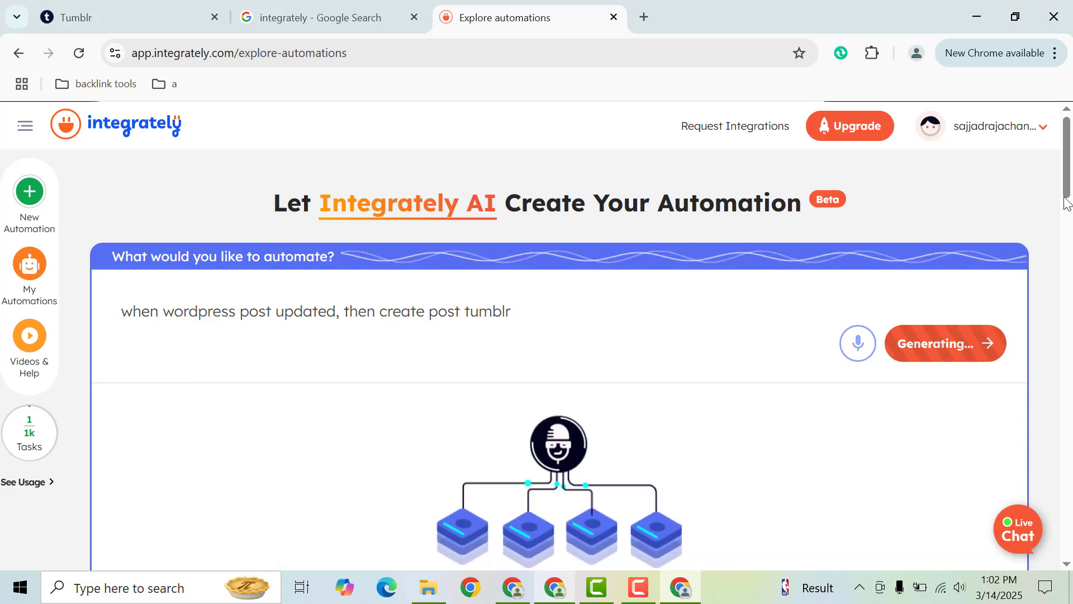
- Expand the list of apps with ready automations and look through the available apps
left_click_drag(1068, 168, 1069, 209)
scroll(539, 386, "down", 6)
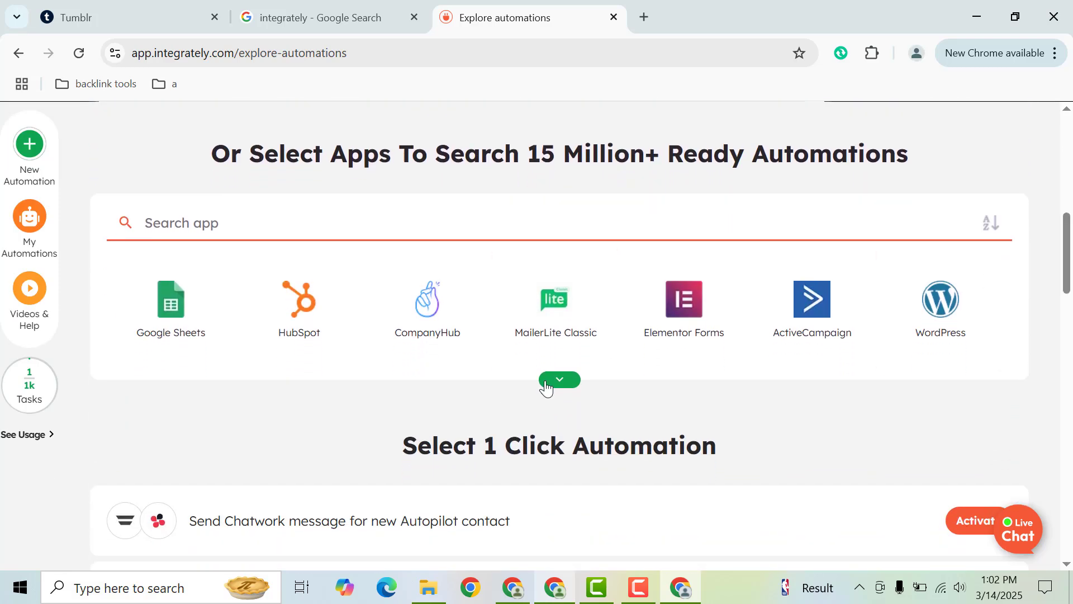
left_click(545, 383)
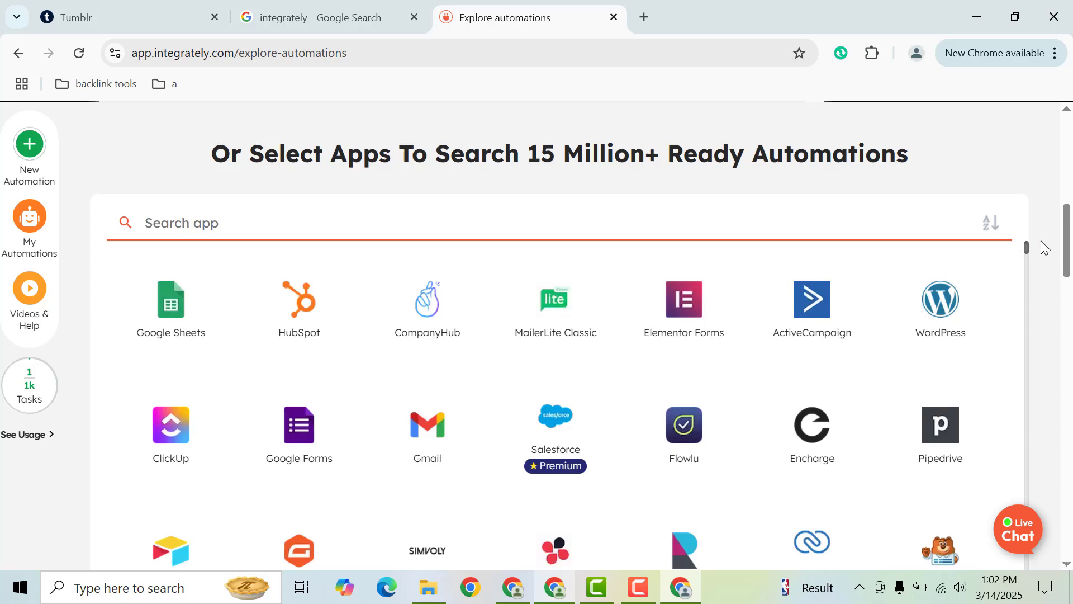
mouse_move(1027, 243)
left_mouse_down()
mouse_move(1031, 531)
mouse_move(1018, 249)
left_mouse_up()
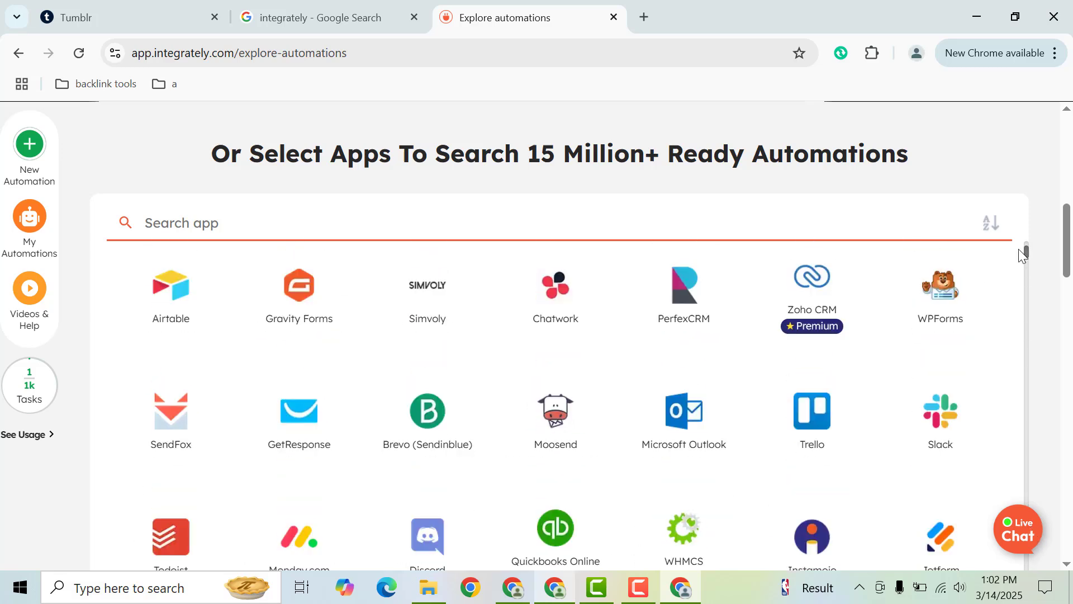
scroll(1018, 249, "up", 10)
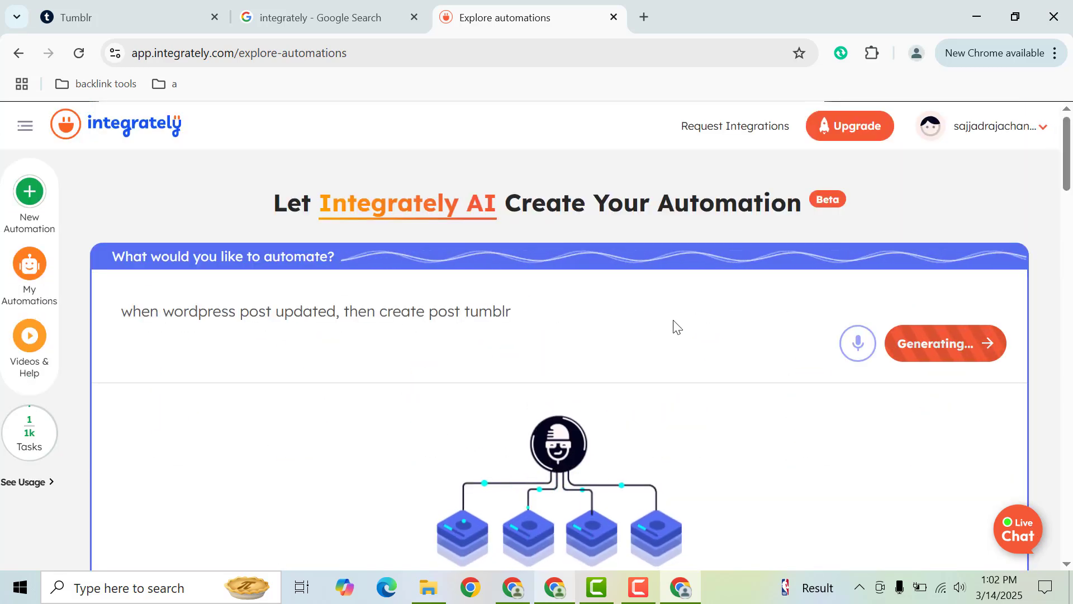
- Activate the generated WordPress-to-Tumblr automation and open the form for adding a new WordPress connection
mouse_move(1067, 158)
left_mouse_down()
mouse_move(1067, 233)
mouse_move(1062, 163)
mouse_move(1056, 175)
left_mouse_up()
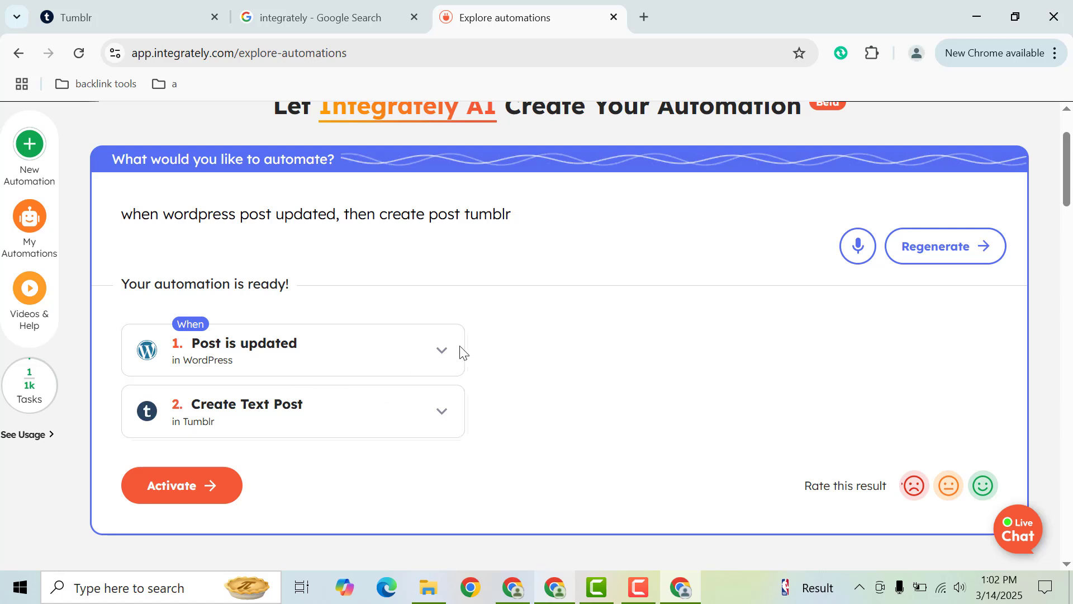
left_click(196, 480)
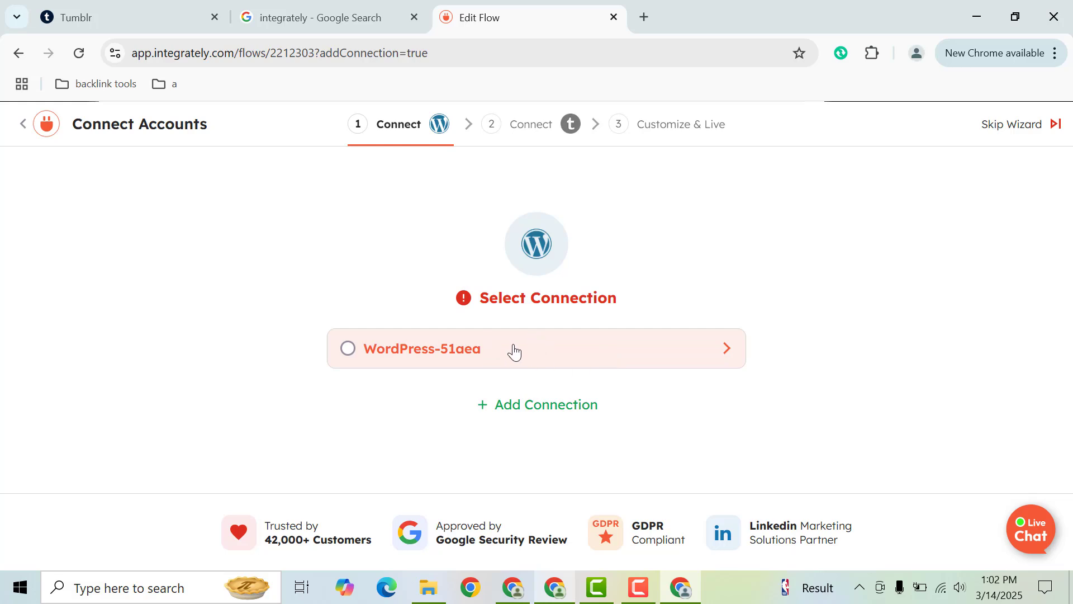
left_click(539, 414)
left_click_drag(1066, 222, 1066, 317)
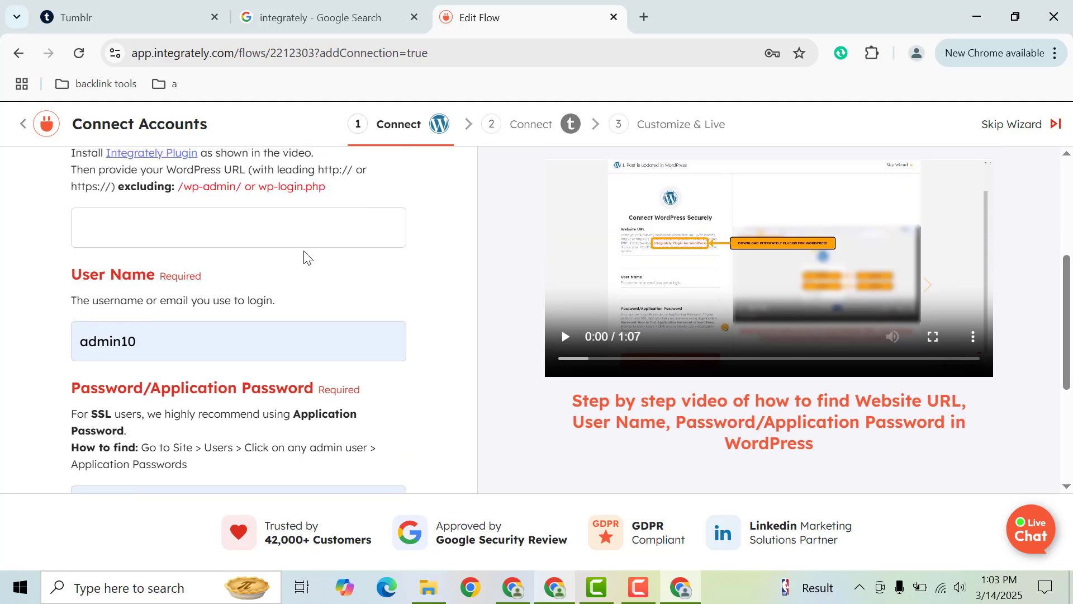
left_click(20, 587)
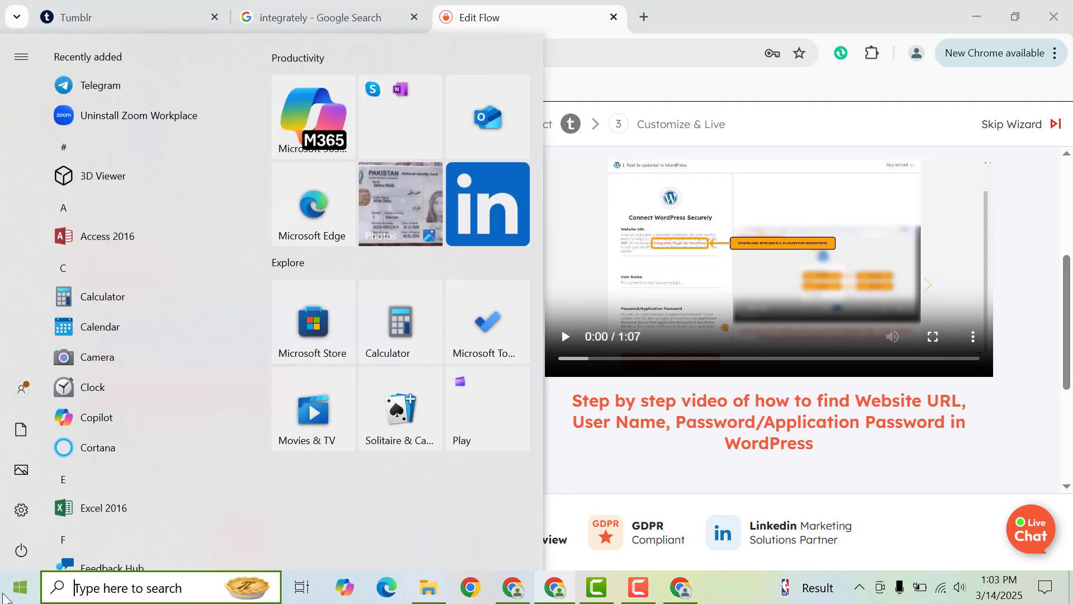
left_click(4, 596)
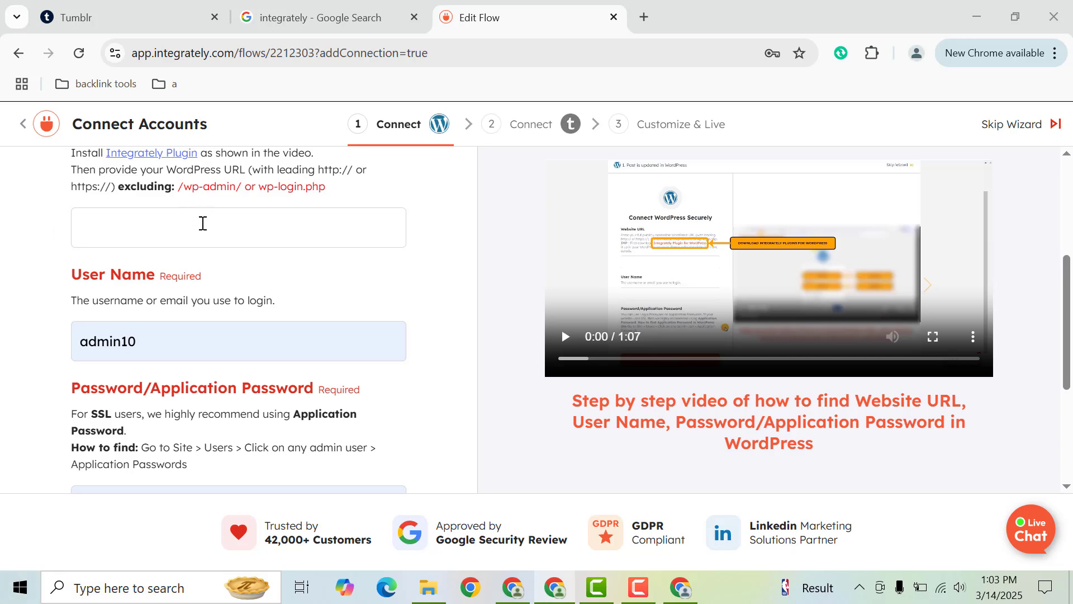
left_click(203, 223)
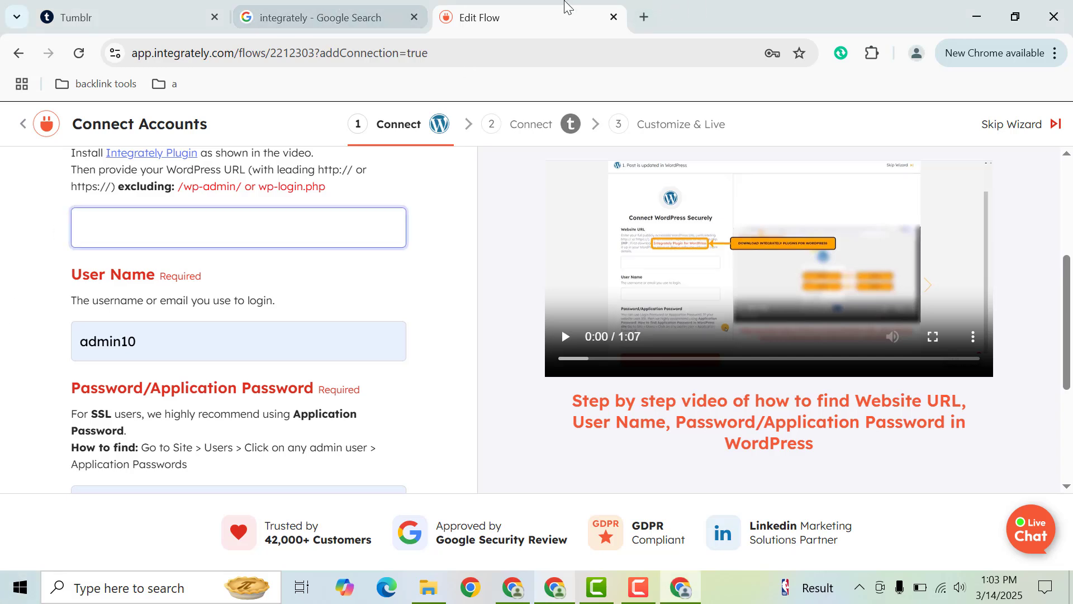
left_click(645, 16)
type("enablewebsitedesign.com")
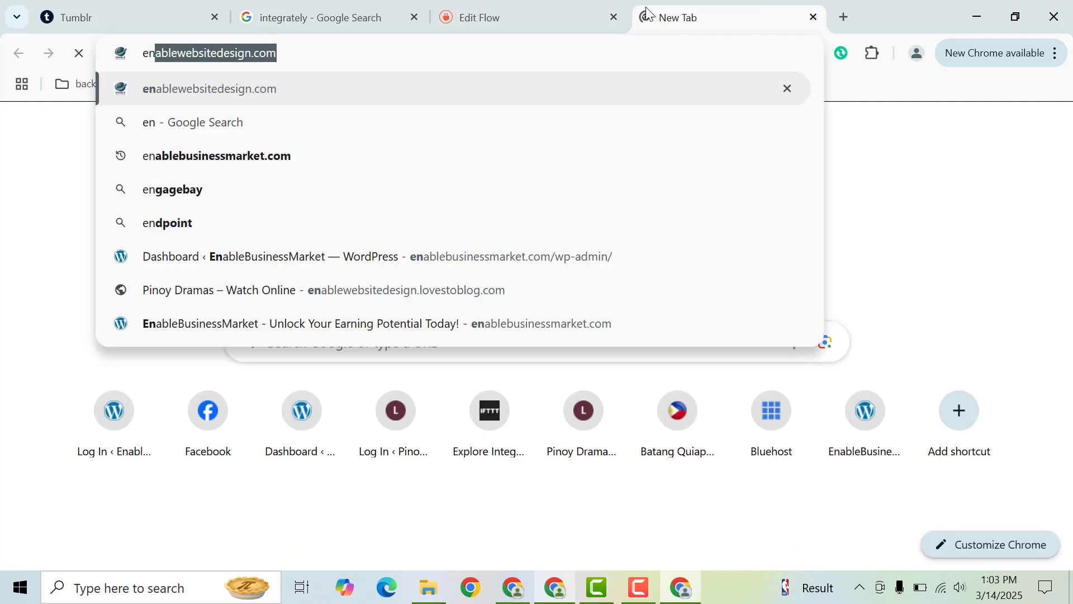
left_click(475, 17)
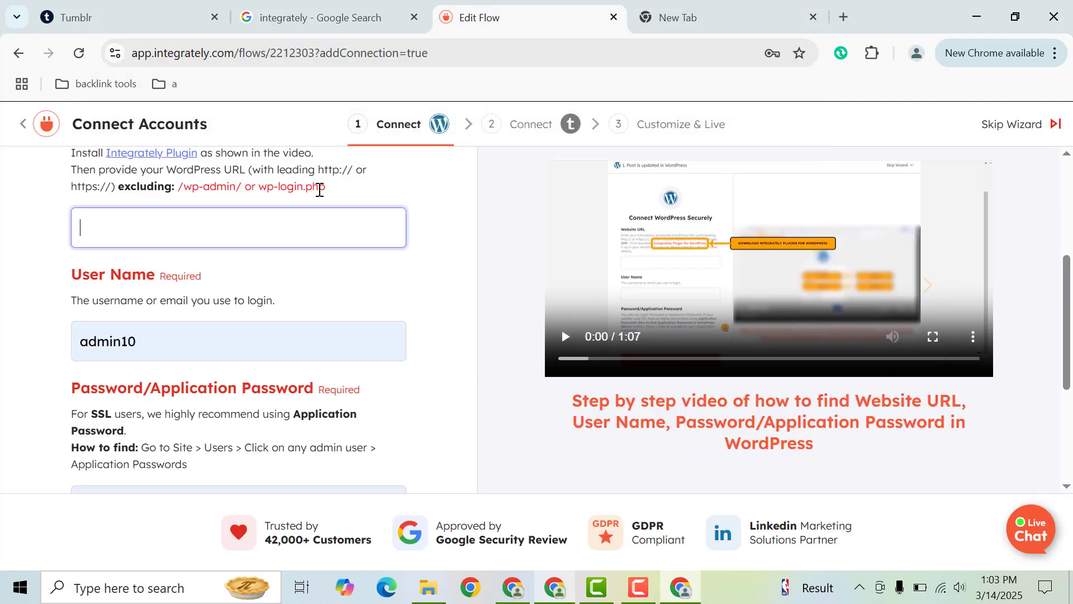
type("https://enablewebsitedesign.com/")
- Enter the WordPress username and password, continue with the new connection and save the login in the browser
double_click(162, 341)
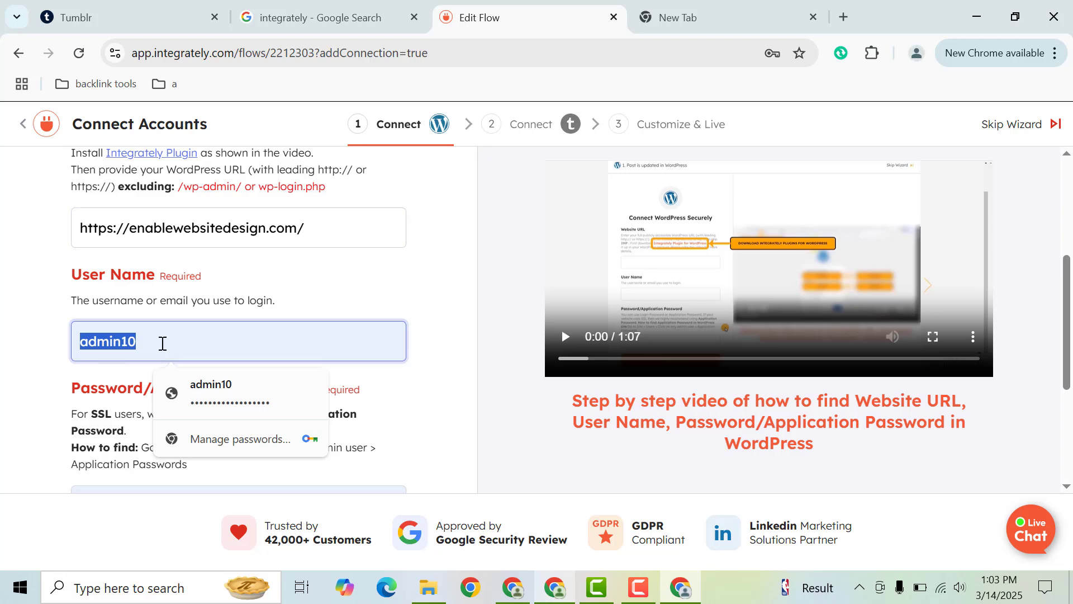
type("Mark")
key("Tab")
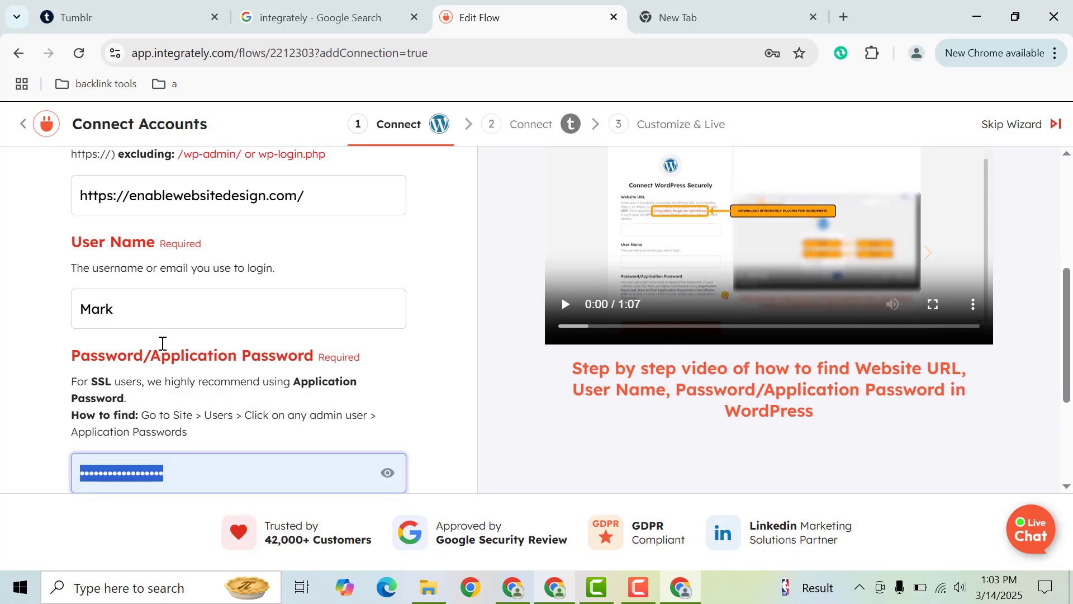
type("•")
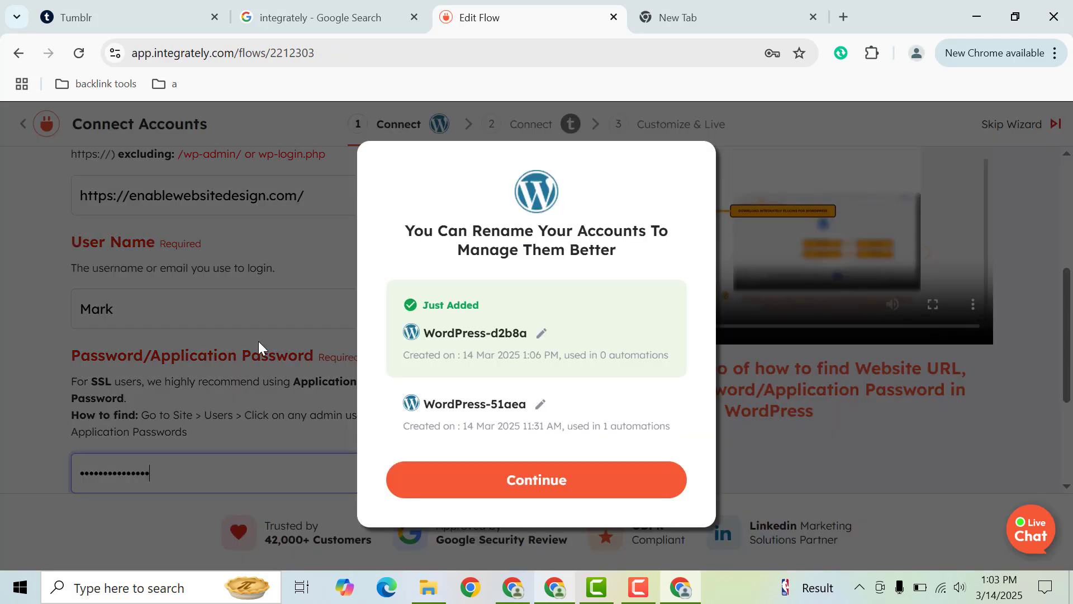
left_click(541, 498)
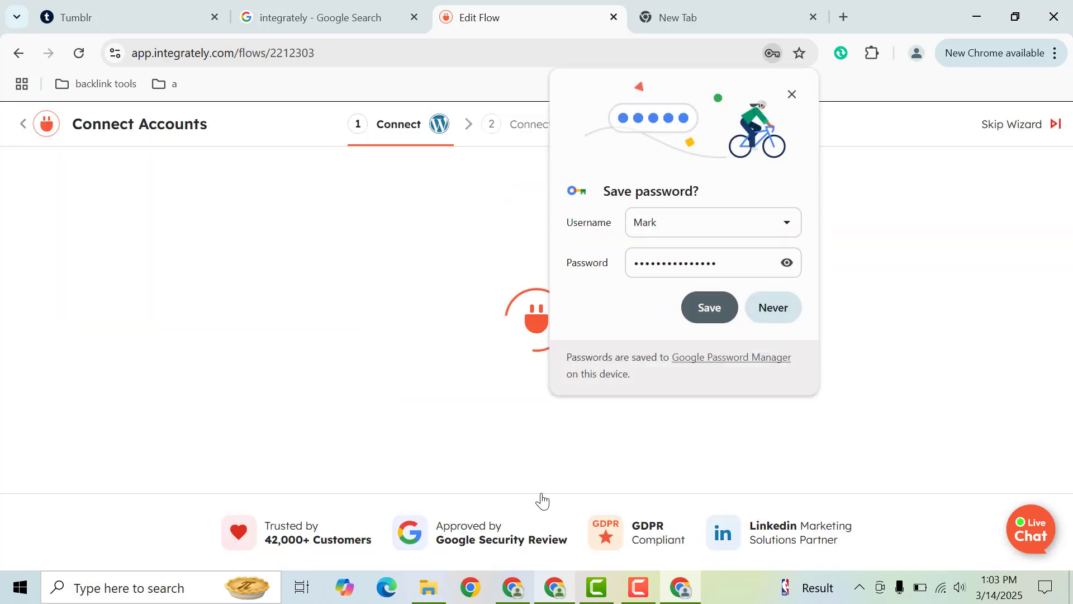
left_click(703, 307)
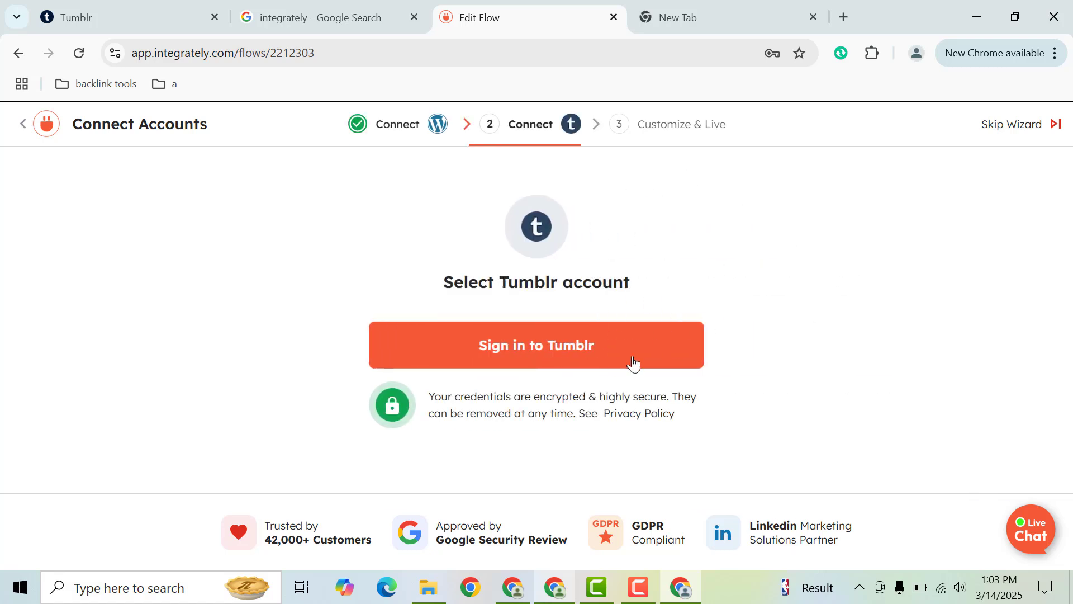
- Sign in to Tumblr to connect the account and dismiss the offer to add more apps, conditions or branching
left_click(526, 351)
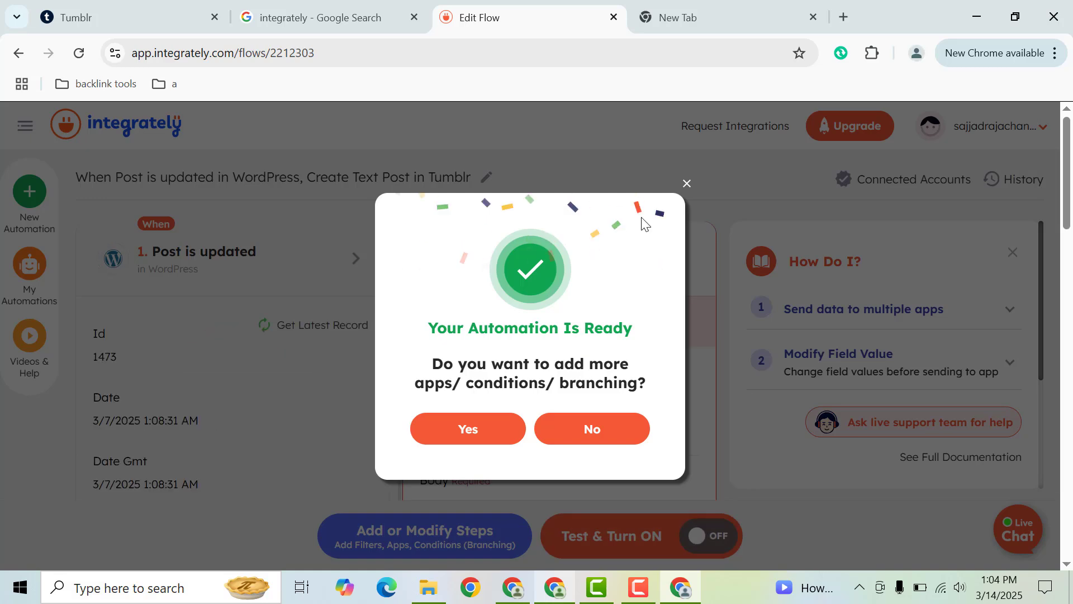
left_click(687, 185)
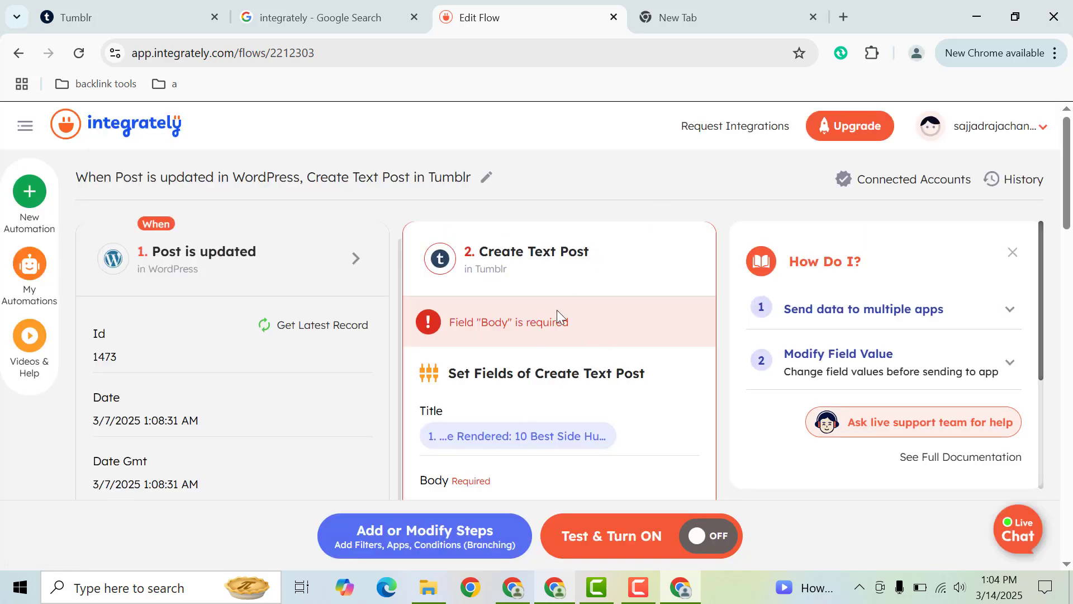
- Map the WordPress Content Rendered field to the Body of the Tumblr text post
mouse_move(1068, 169)
left_mouse_down()
mouse_move(1068, 200)
mouse_move(1068, 185)
left_mouse_up()
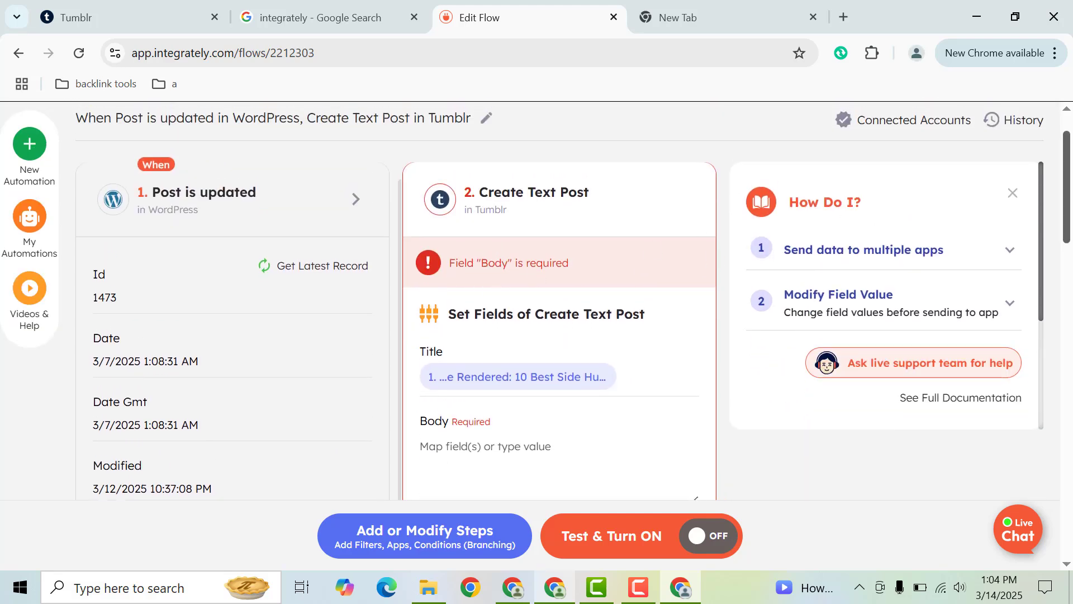
scroll(1068, 195, "down", 1)
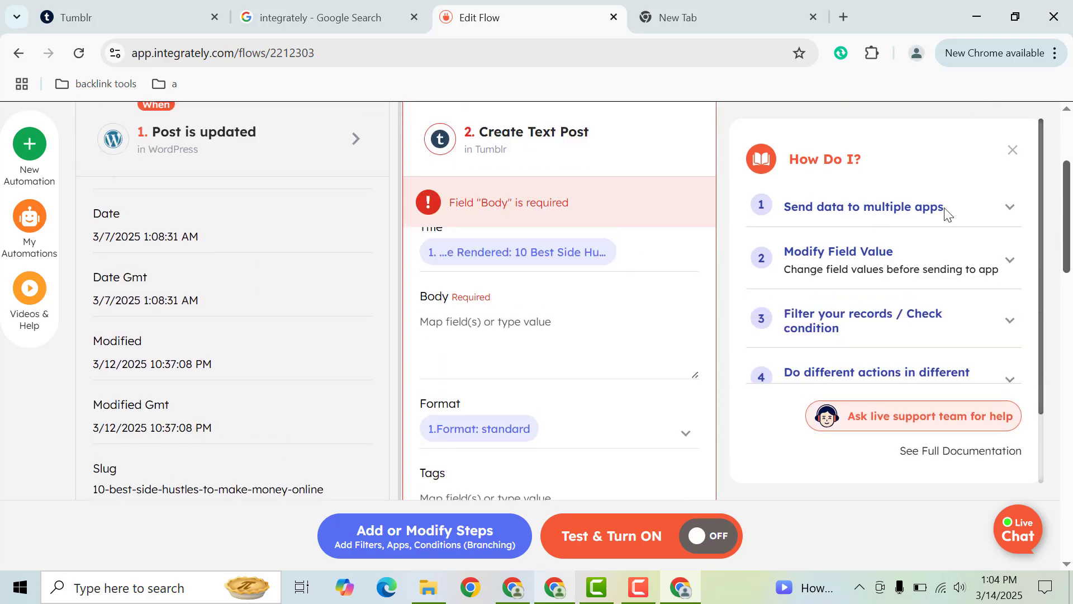
left_click(494, 341)
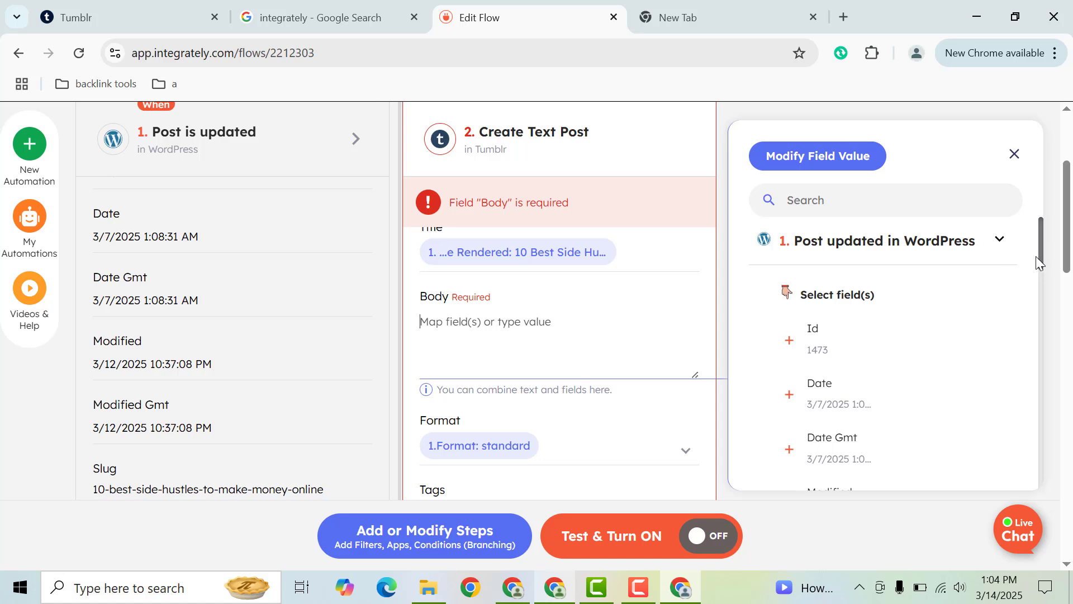
left_click_drag(1043, 263, 1030, 367)
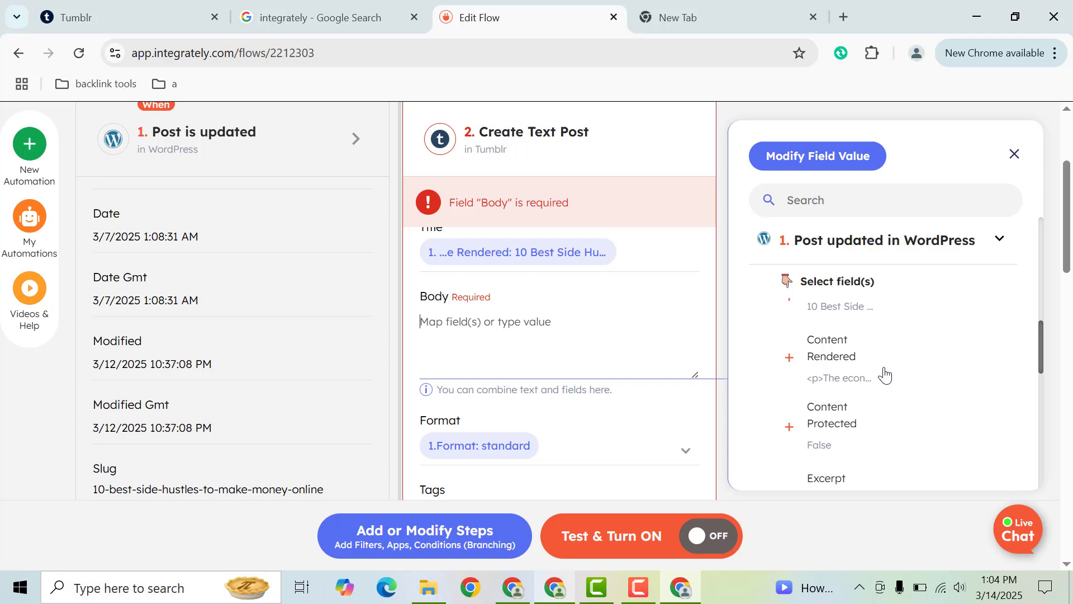
left_click(818, 362)
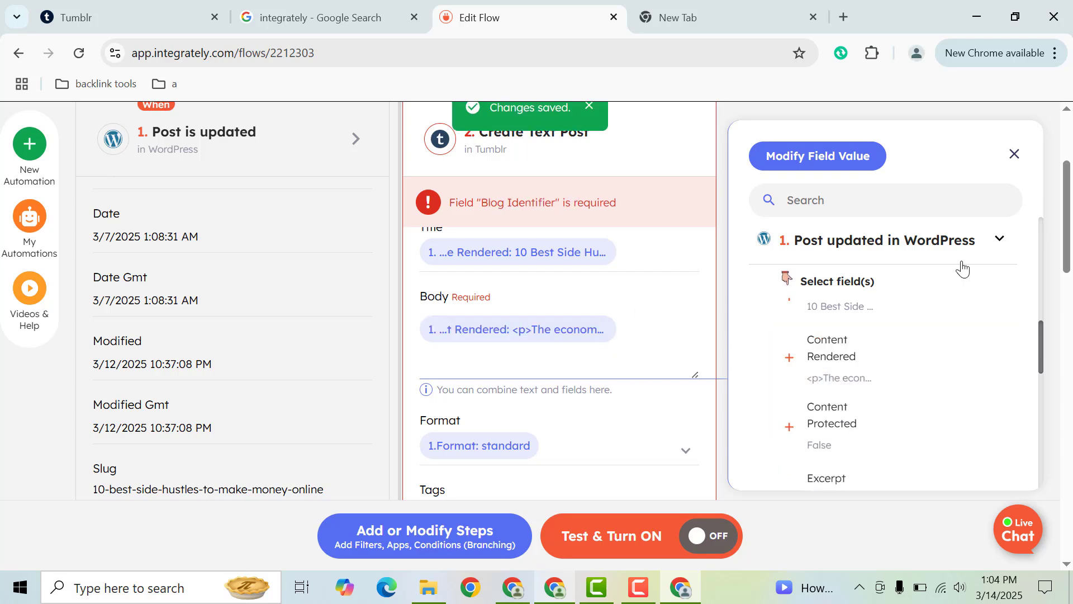
- Set the Tumblr post's Blog Identifier to enablewebsitedesign10, then test and turn on the automation
left_click_drag(1065, 243, 1066, 357)
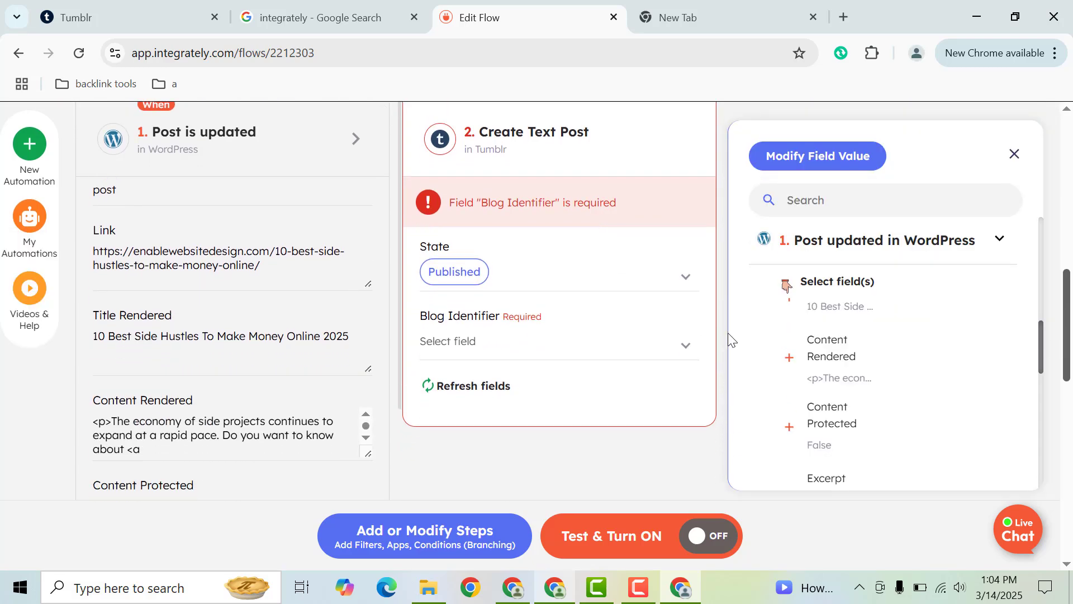
left_click(472, 341)
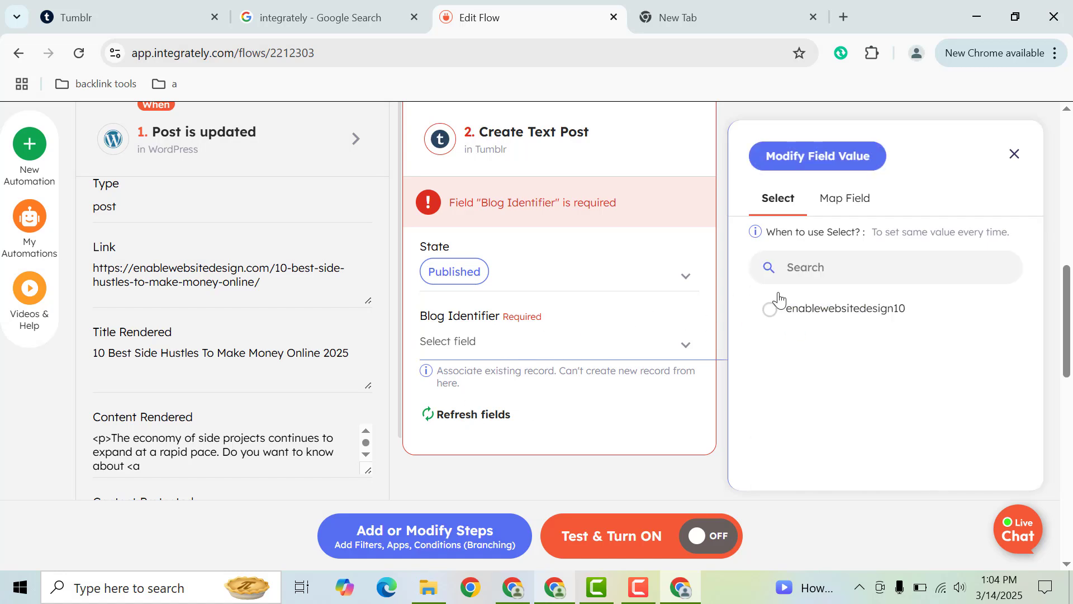
left_click(810, 307)
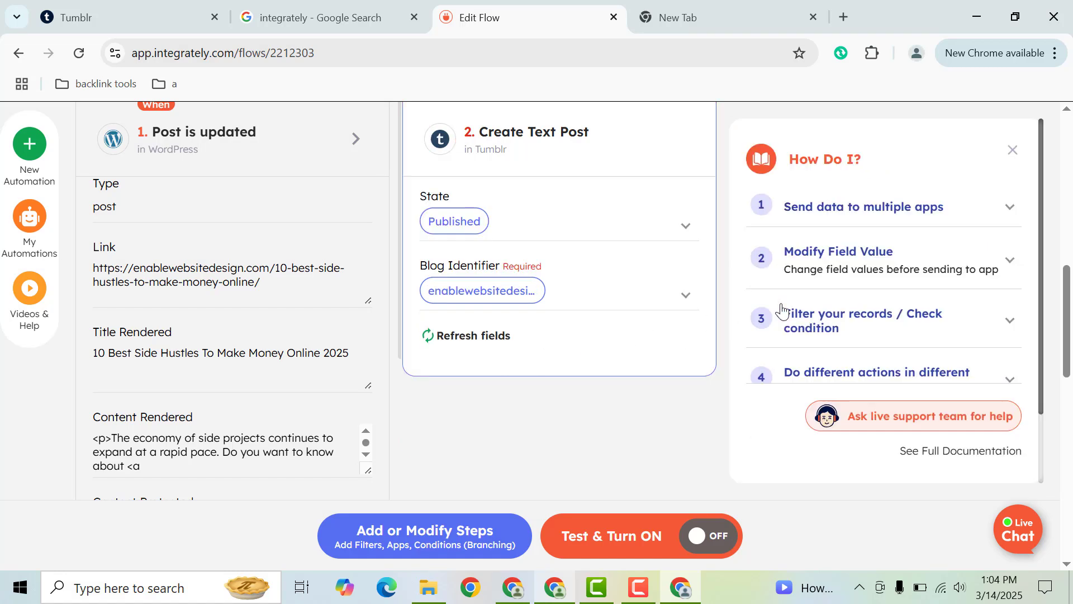
left_click(640, 536)
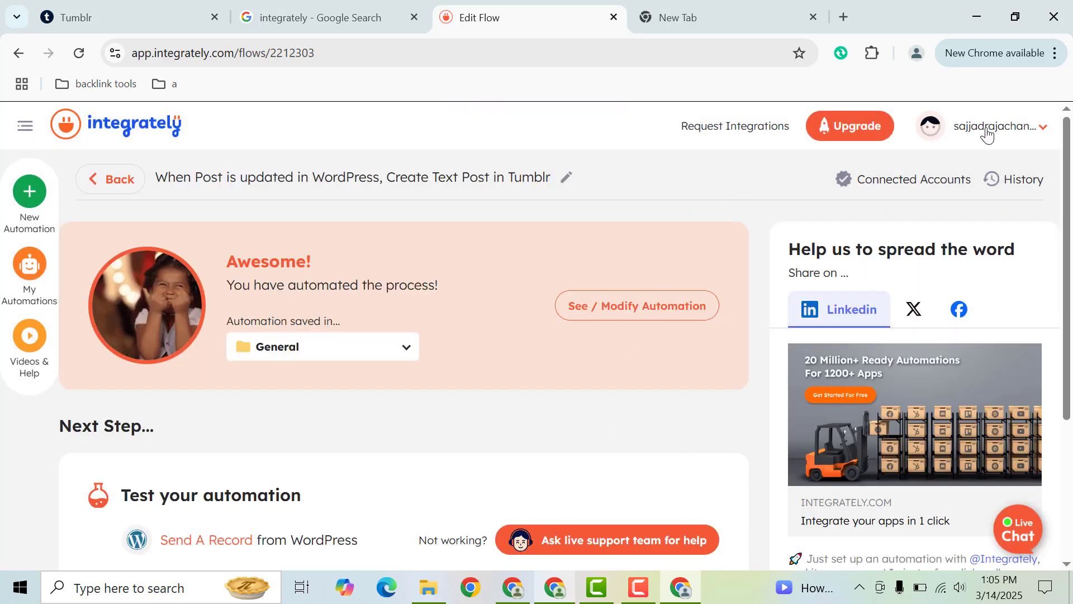
- Open Tumblr in a new browser tab to check the result of the automation
scroll(1054, 291, "down", 3)
scroll(1045, 251, "up", 3)
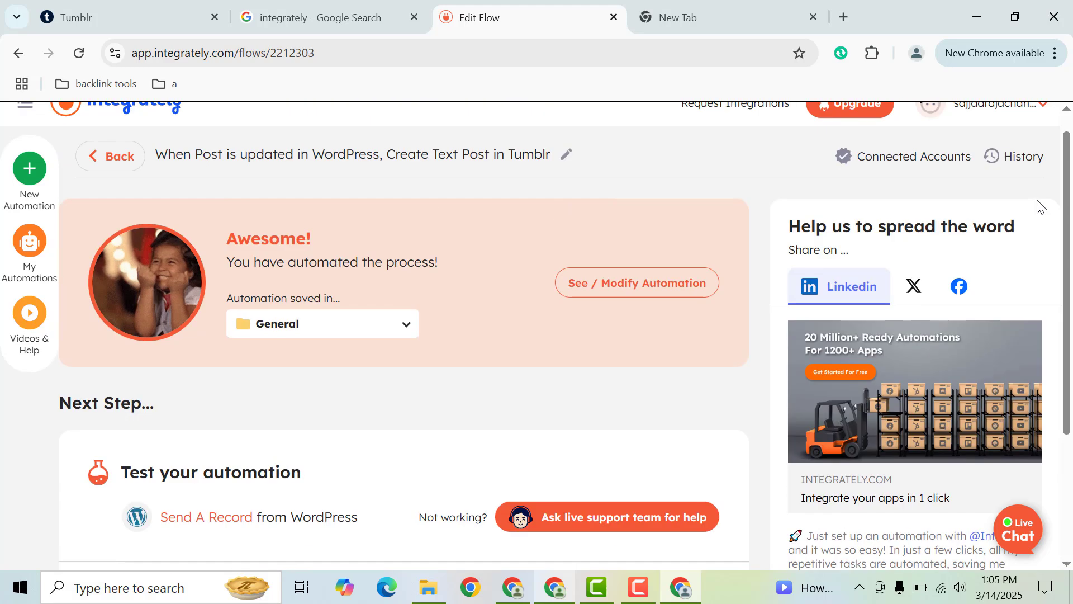
left_click(695, 12)
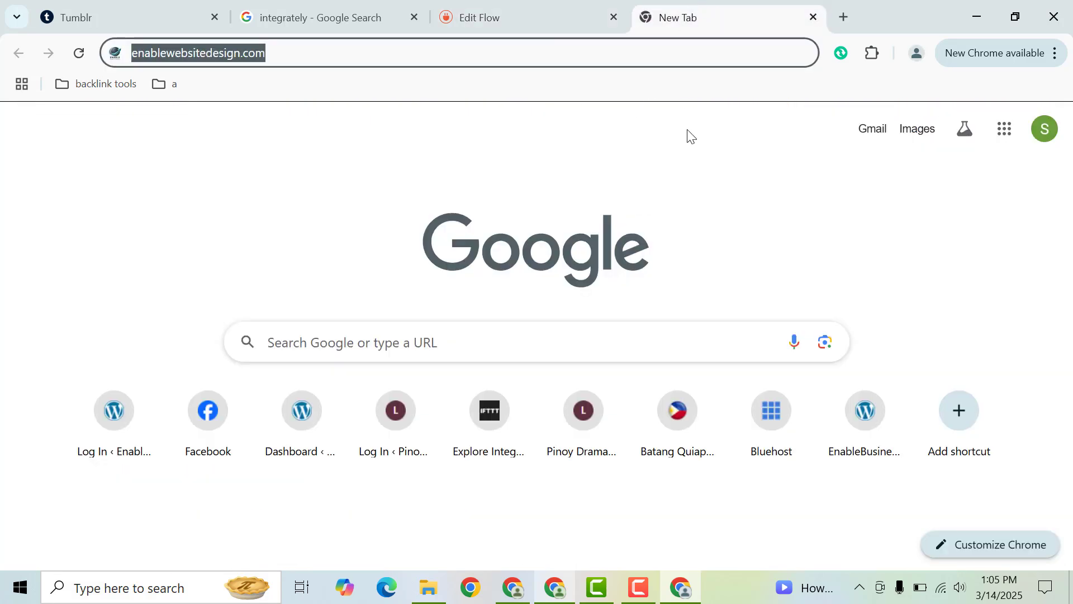
left_click(845, 5)
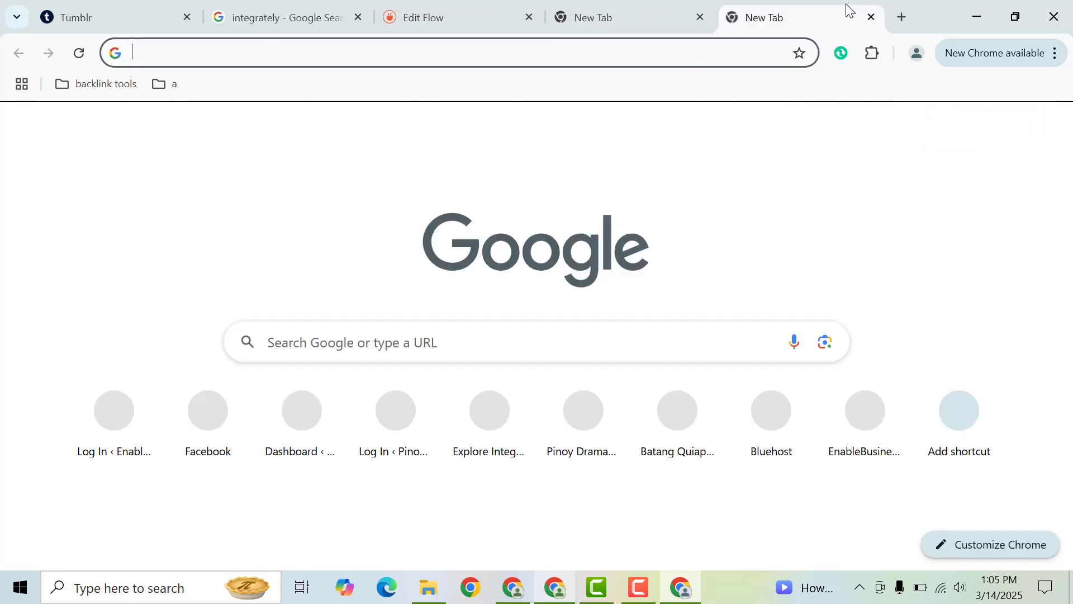
type("tum")
key("Return")
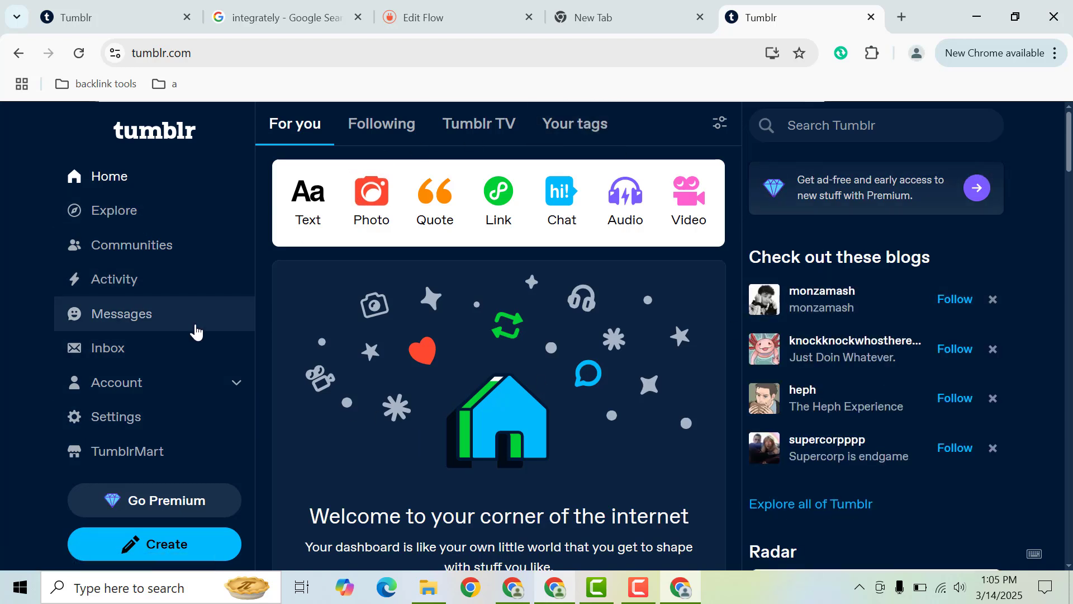
- Expand the Tumblr account's blog list and open the enablewebsitedesign10 blog to view its posts
left_click(200, 383)
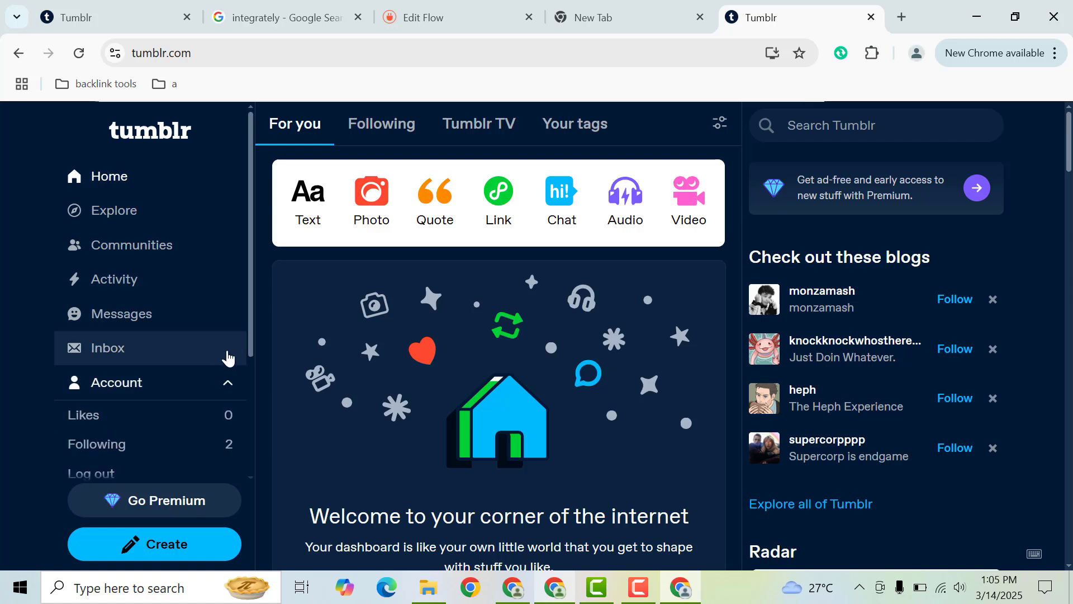
scroll(252, 384, "down", 3)
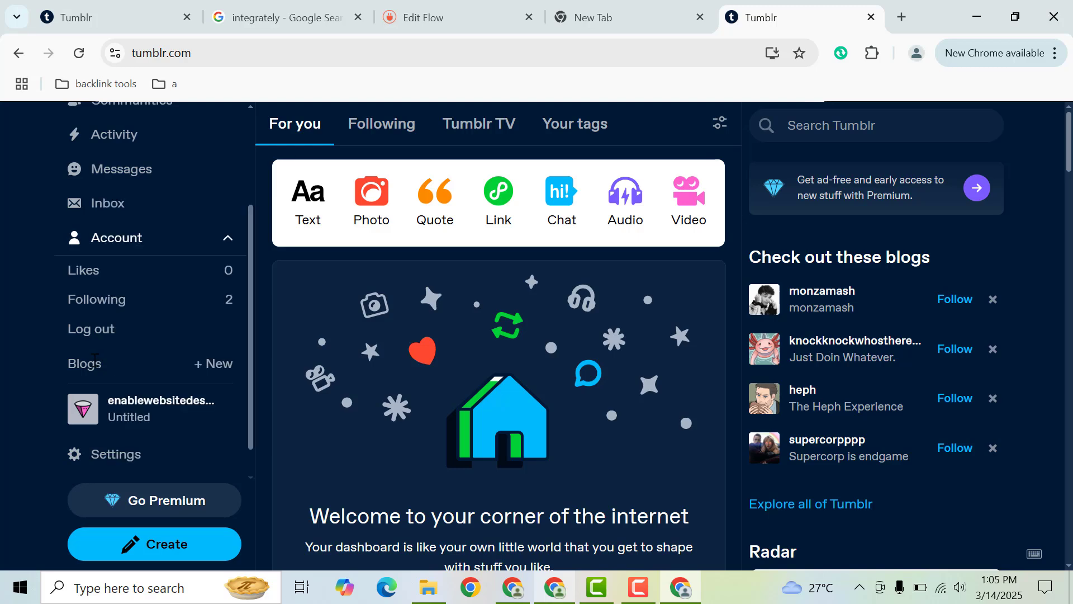
left_click(147, 414)
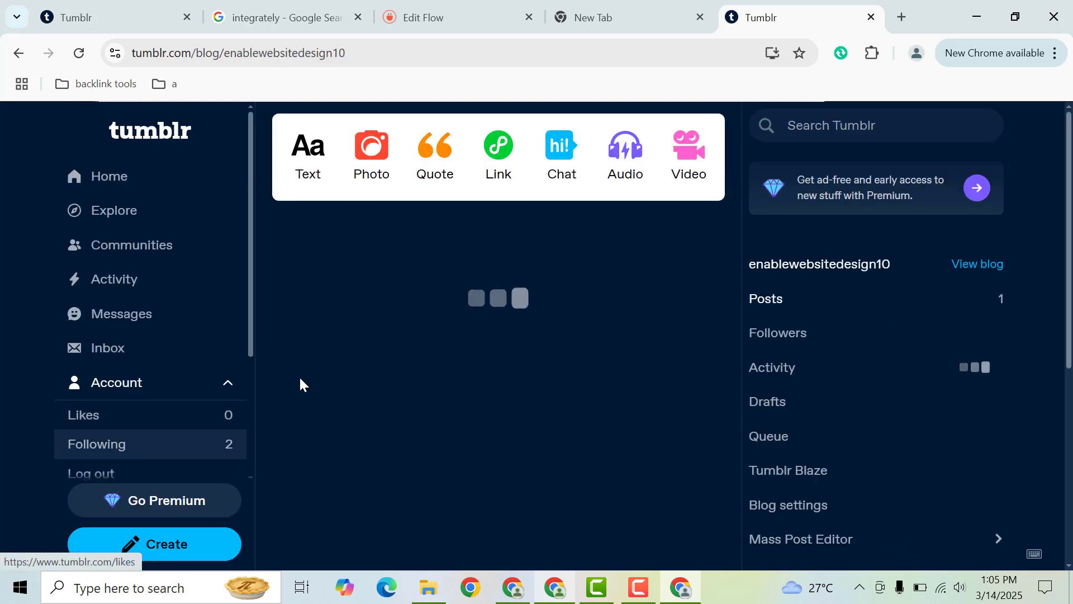